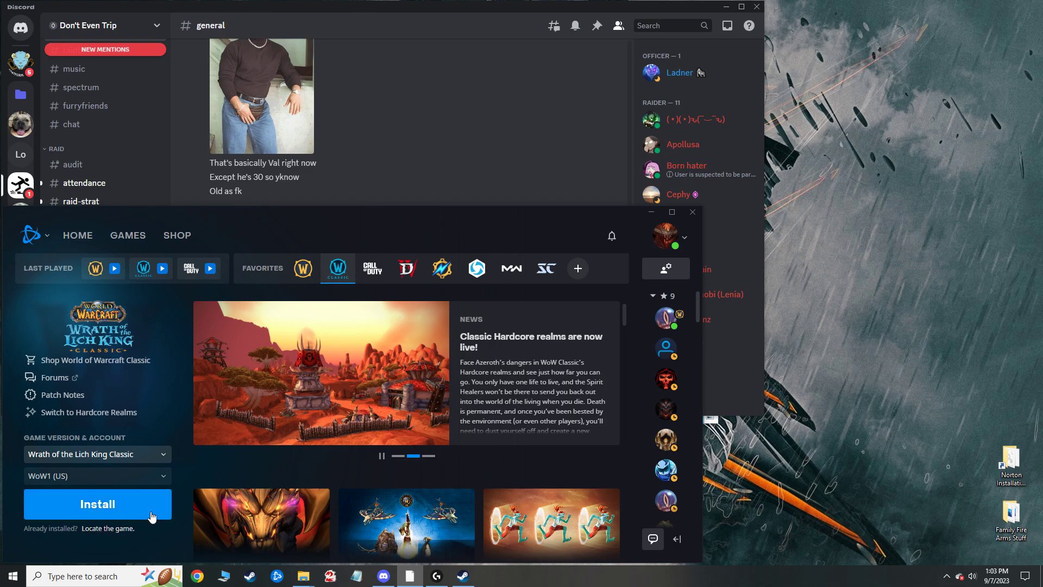
Check the World of Warcraft Classic version and the retail World of Warcraft page to compare their installation status
{"action": "left_click", "coordinate": [374, 282]}
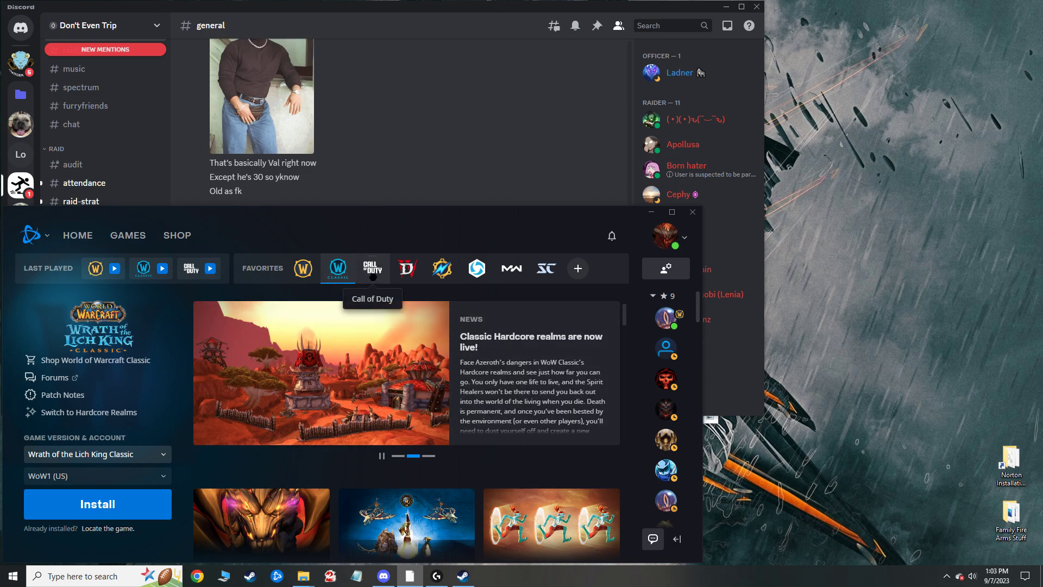
{"action": "left_click", "coordinate": [337, 268]}
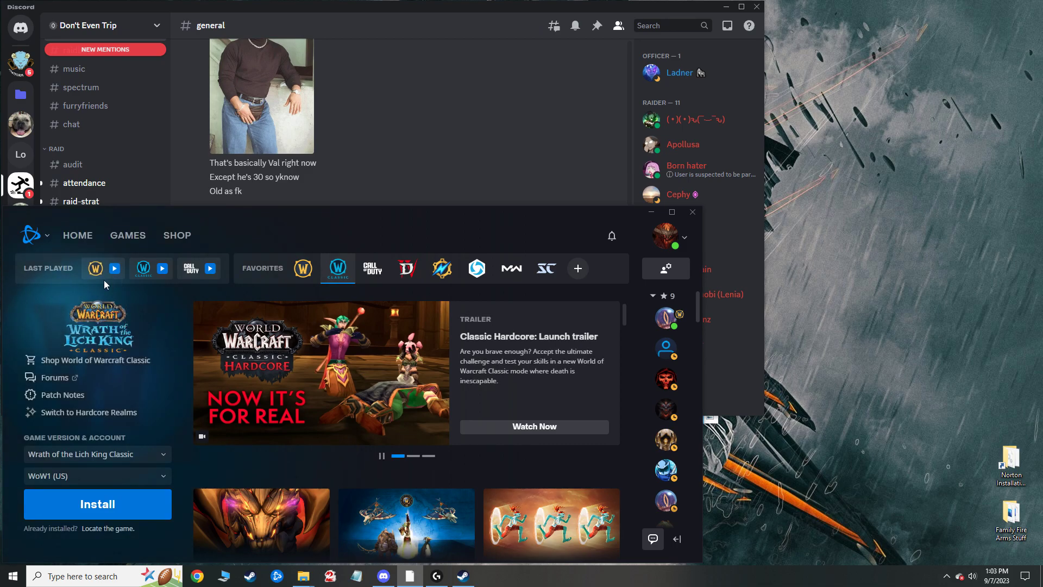
{"action": "left_click", "coordinate": [132, 454]}
{"action": "scroll", "coordinate": [119, 394], "scroll_direction": "down", "scroll_amount": 1}
{"action": "left_click", "coordinate": [120, 387]}
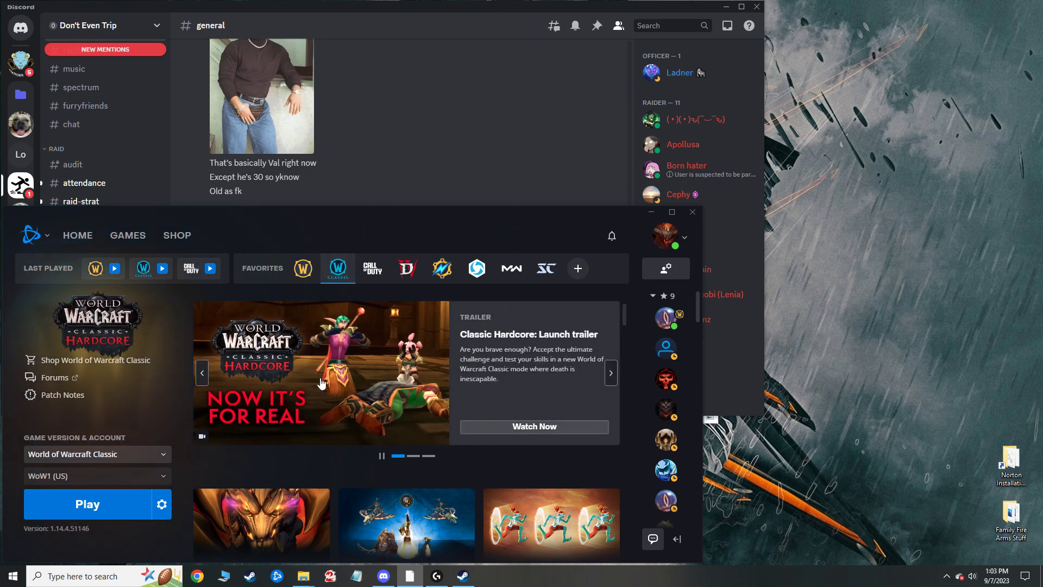
{"action": "left_click", "coordinate": [303, 268]}
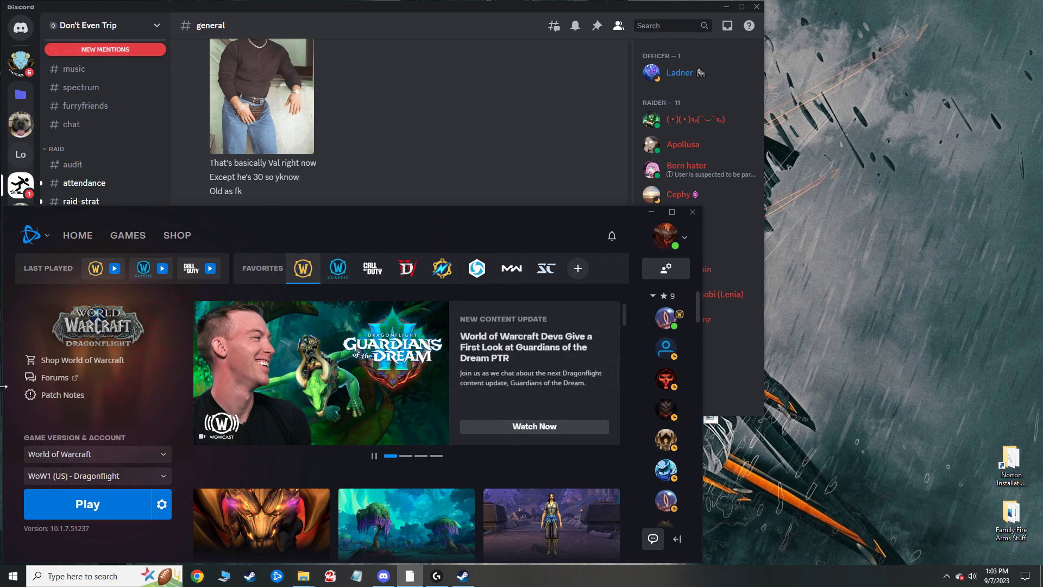
Return to the World of Warcraft Classic page and set the game version to Wrath of the Lich King Classic
{"action": "left_click", "coordinate": [338, 268]}
{"action": "left_click", "coordinate": [130, 454]}
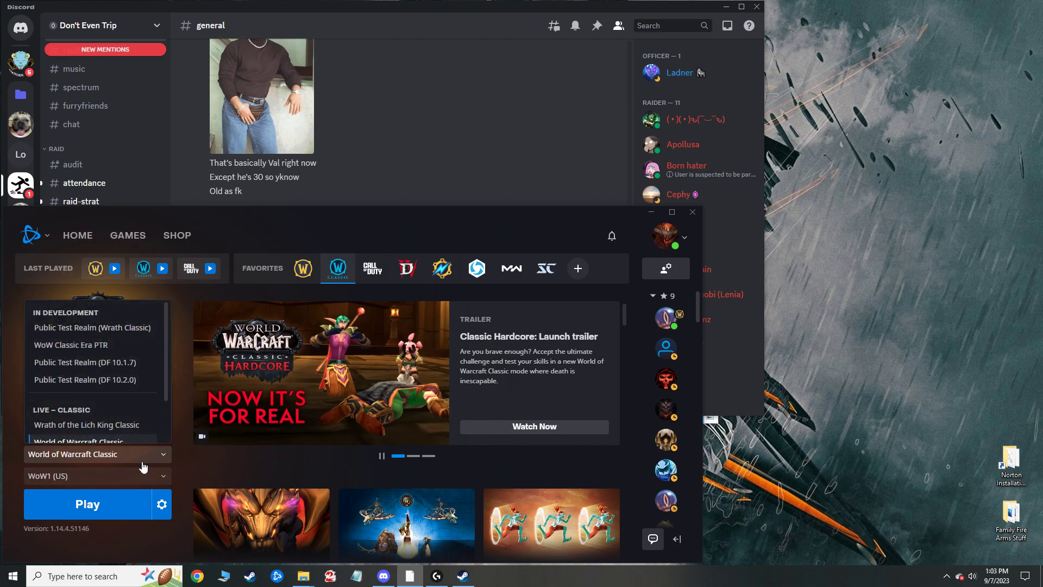
{"action": "left_click", "coordinate": [135, 426]}
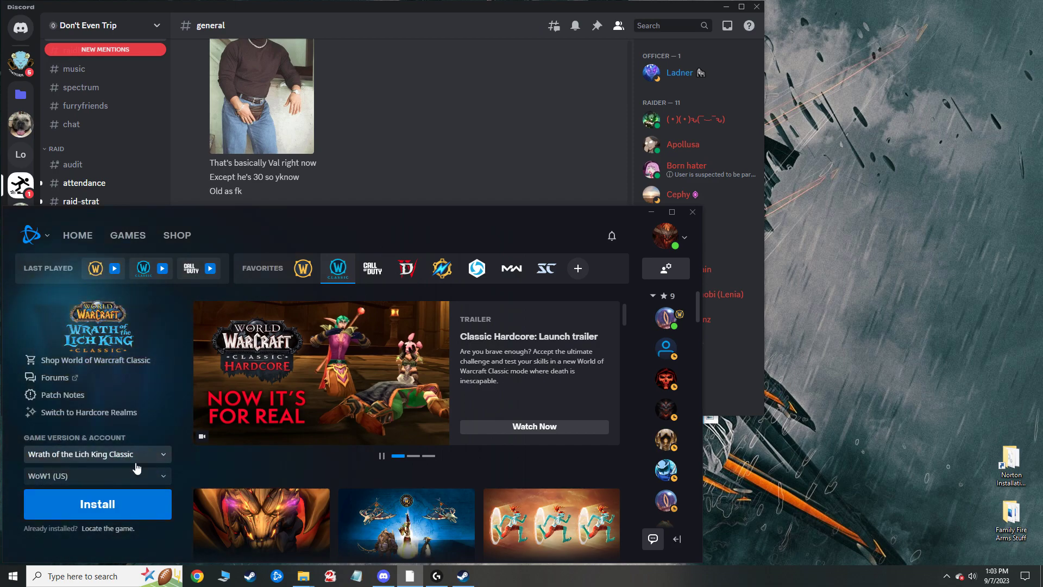
Start locating an existing Wrath Classic installation and browse to Program Files (x86) > World of Warcraft > World of Warcraft
{"action": "left_click", "coordinate": [121, 527]}
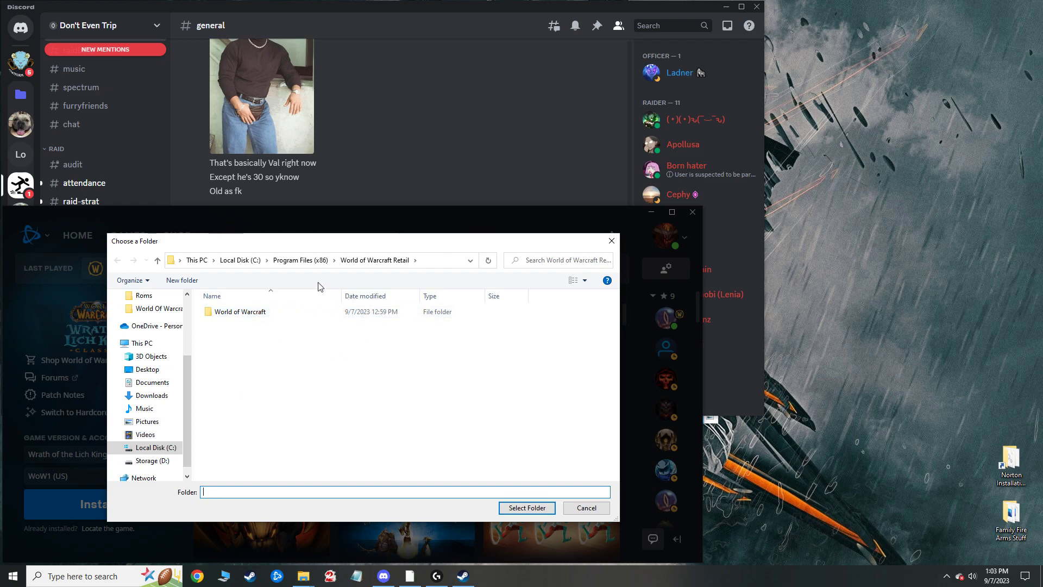
{"action": "left_click", "coordinate": [245, 265]}
{"action": "double_click", "coordinate": [270, 379]}
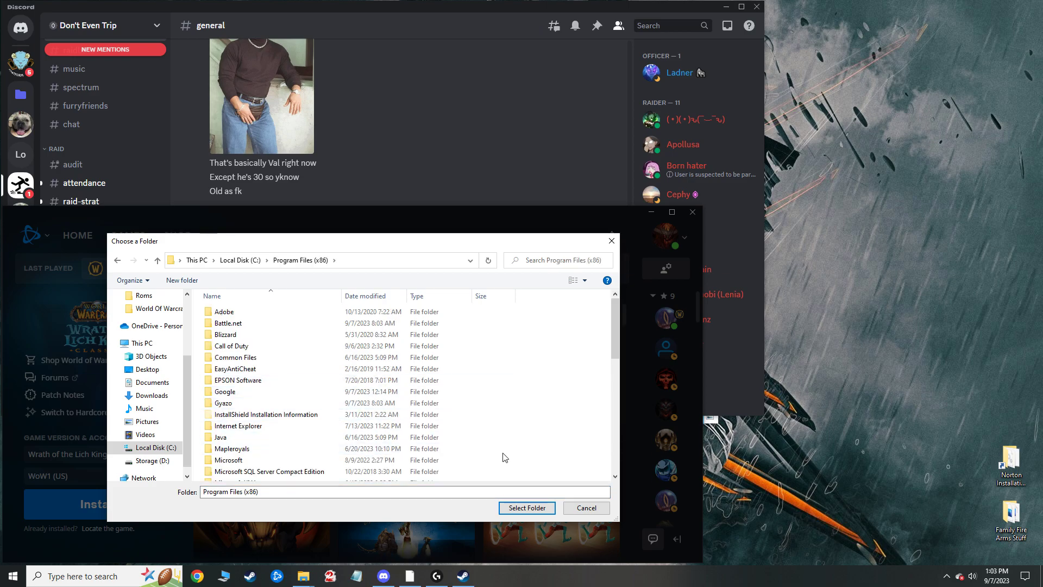
{"action": "scroll", "coordinate": [363, 427], "scroll_direction": "down", "scroll_amount": 3}
{"action": "scroll", "coordinate": [363, 427], "scroll_direction": "down", "scroll_amount": 5}
{"action": "double_click", "coordinate": [273, 463]}
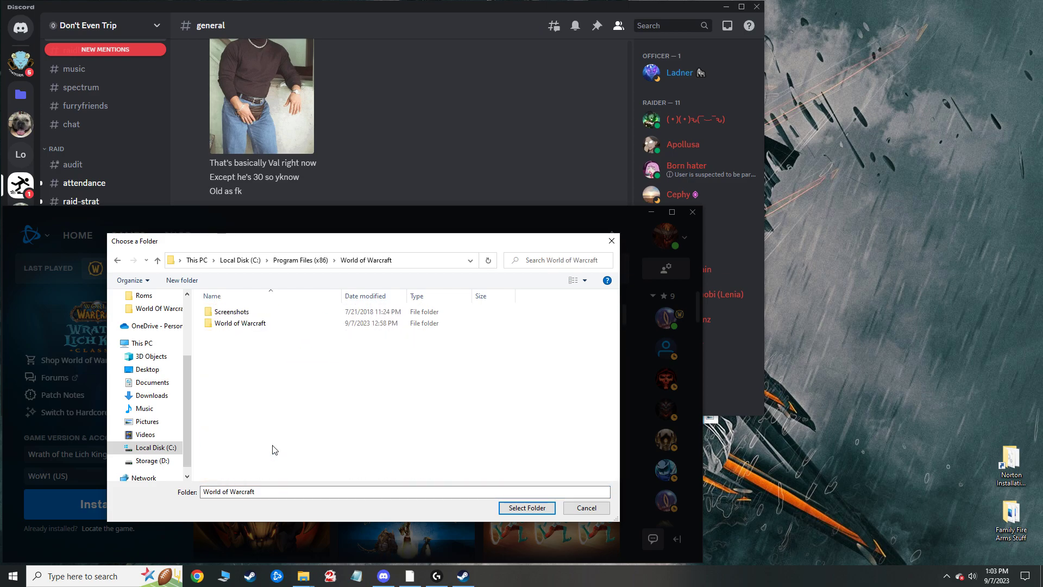
{"action": "double_click", "coordinate": [259, 324]}
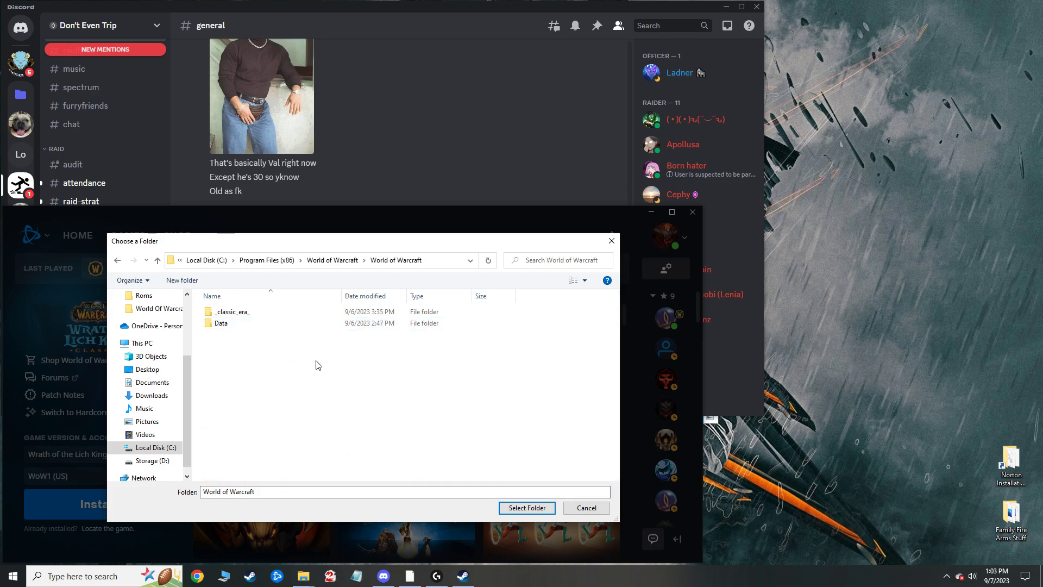
Try to choose the _classic_ folder inside _classic_era_ > World of Warcraft as the game's installation location
{"action": "double_click", "coordinate": [265, 309]}
{"action": "double_click", "coordinate": [278, 313]}
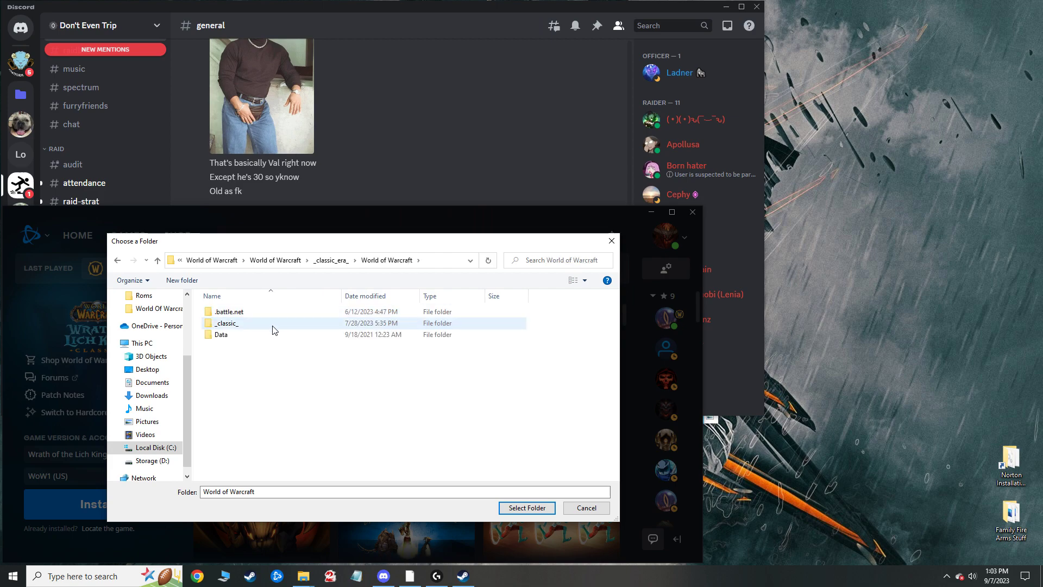
{"action": "double_click", "coordinate": [273, 325]}
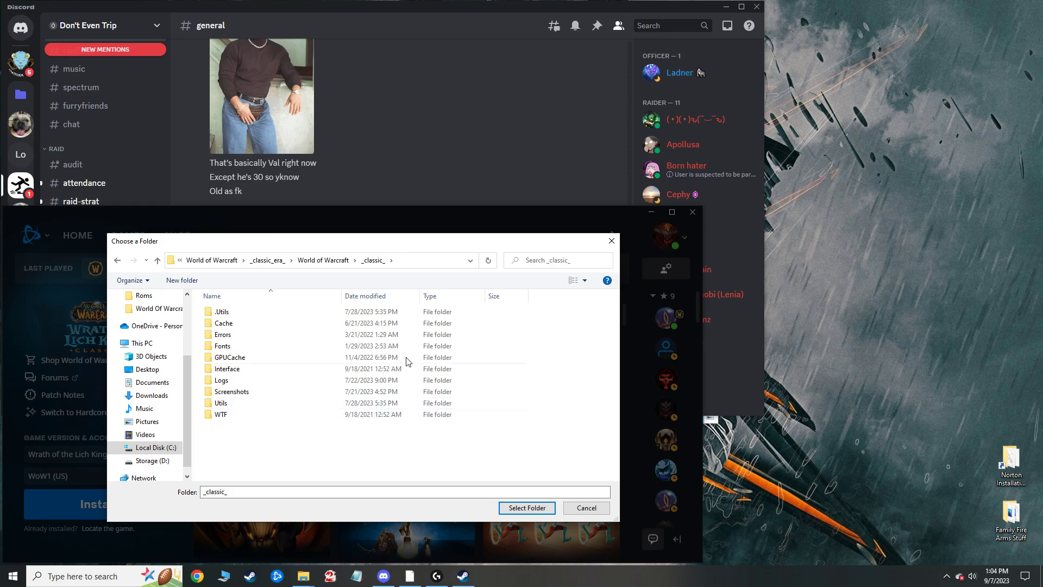
{"action": "left_click", "coordinate": [527, 507]}
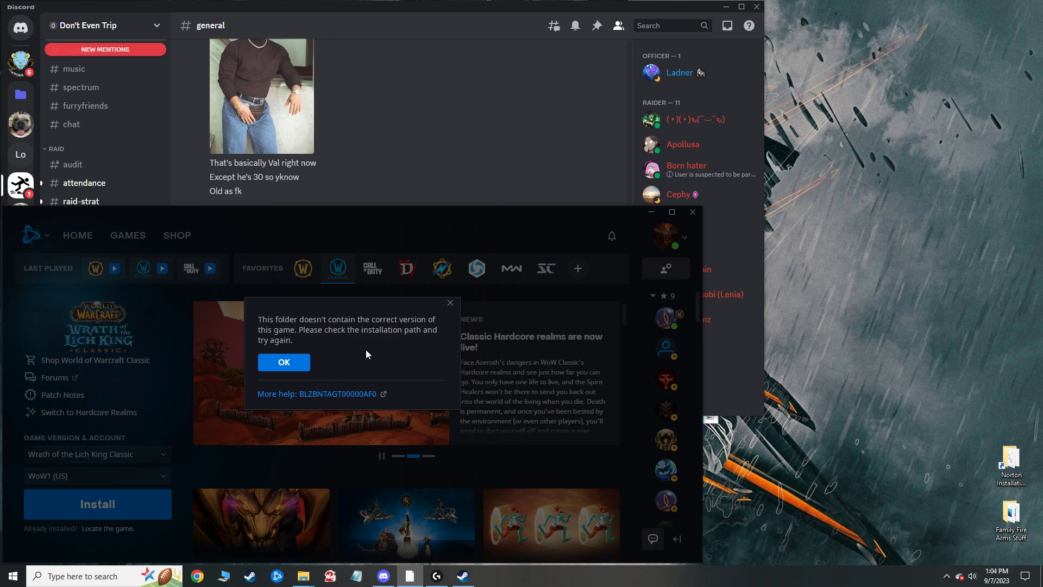
{"action": "left_click", "coordinate": [293, 366]}
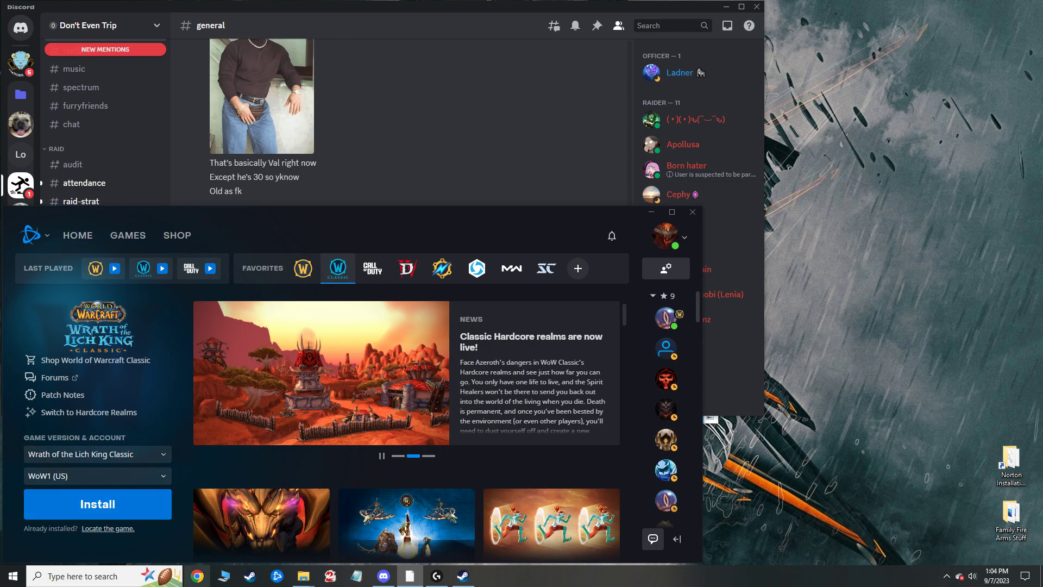
Switch to File Explorer and browse to Program Files (x86) > World of Warcraft > World of Warcraft on drive C
{"action": "right_click", "coordinate": [300, 581]}
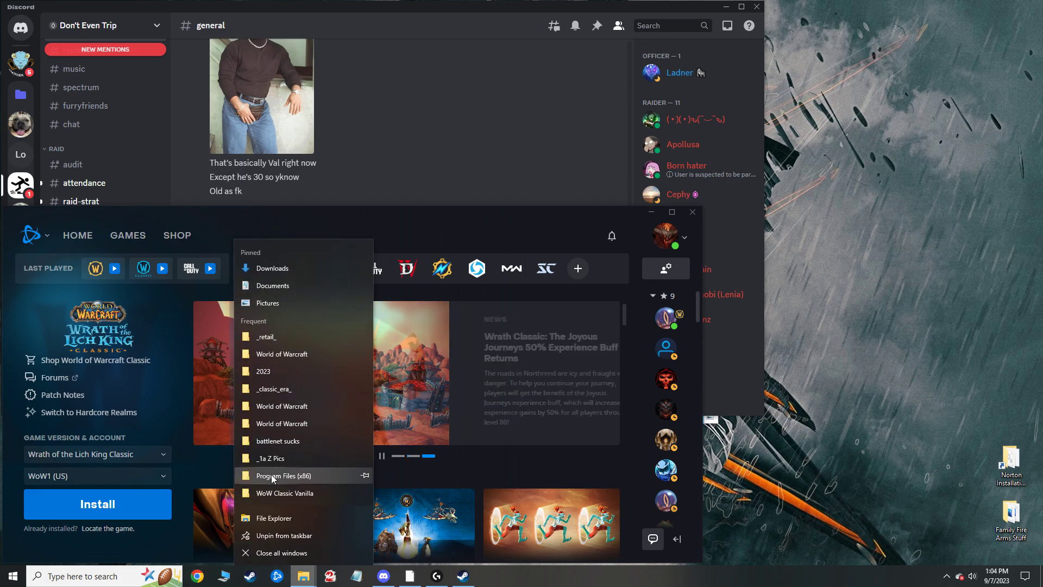
{"action": "left_click", "coordinate": [318, 357]}
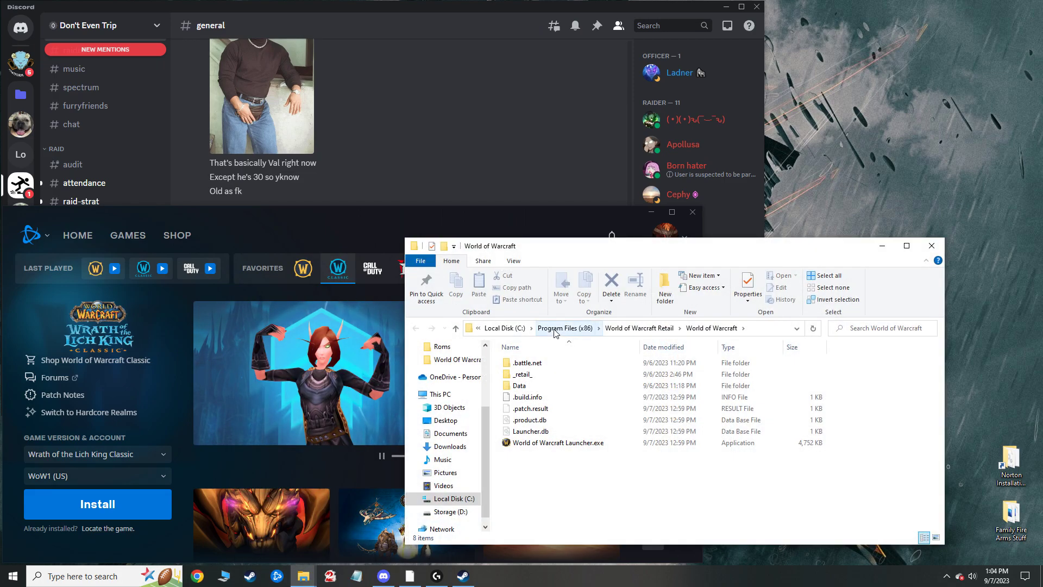
{"action": "left_click", "coordinate": [503, 328]}
{"action": "double_click", "coordinate": [581, 431]}
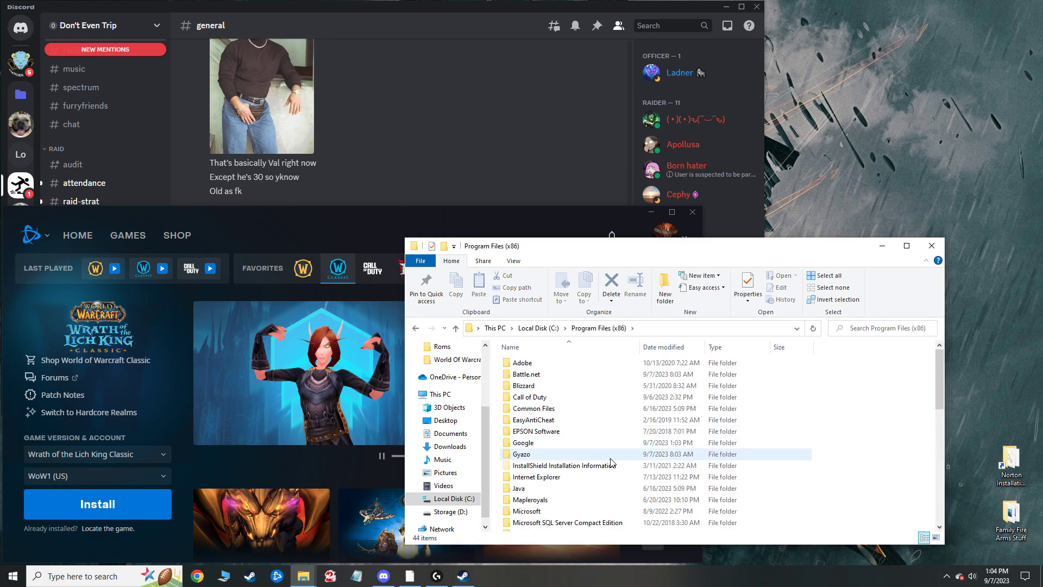
{"action": "scroll", "coordinate": [576, 478], "scroll_direction": "down", "scroll_amount": 10}
{"action": "double_click", "coordinate": [592, 492]}
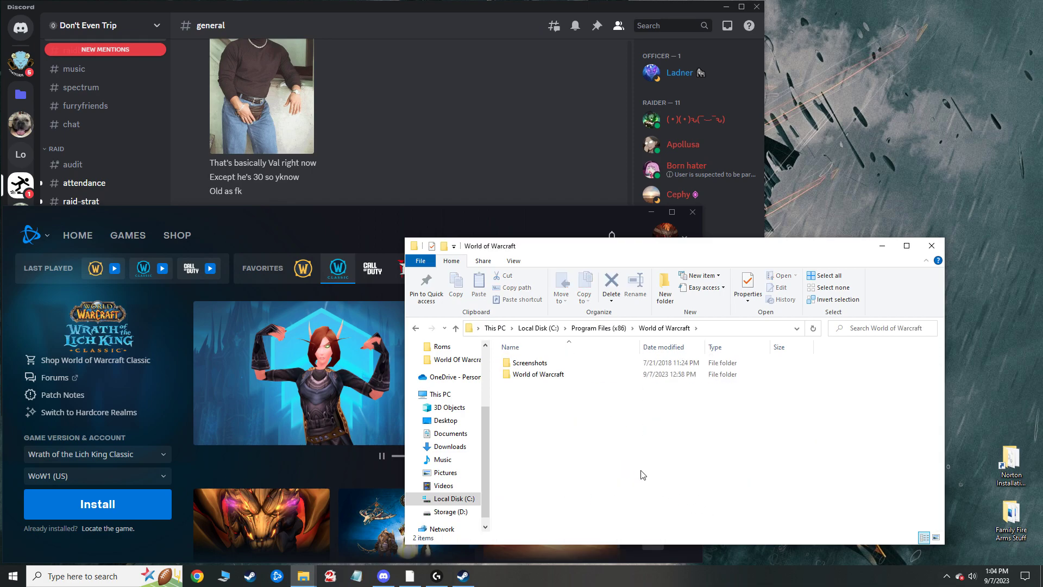
{"action": "double_click", "coordinate": [584, 379]}
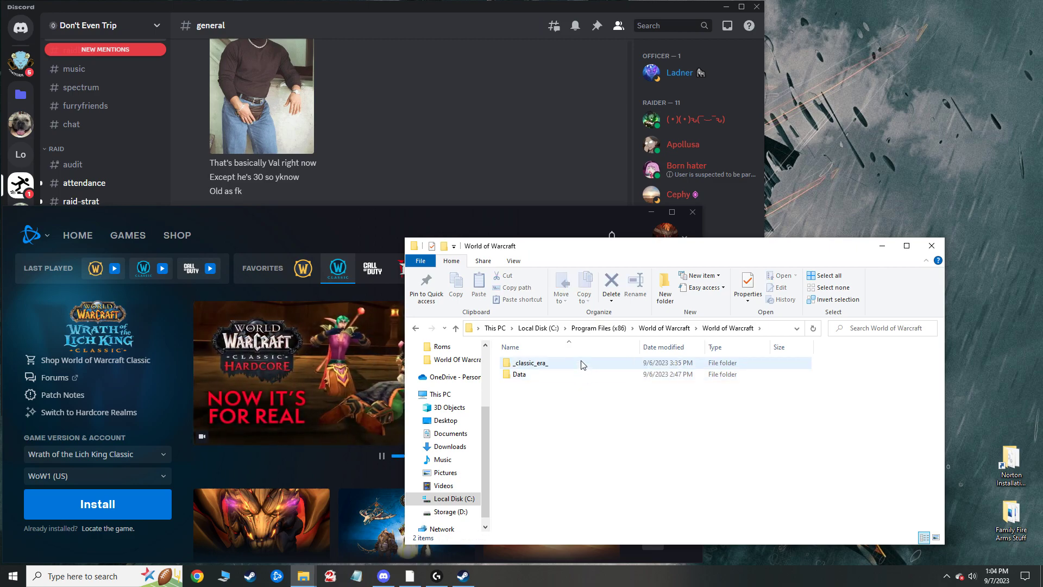
Examine the nested folders under _classic_era_ > World of Warcraft > _classic_ for the Wrath Classic game files
{"action": "double_click", "coordinate": [583, 367]}
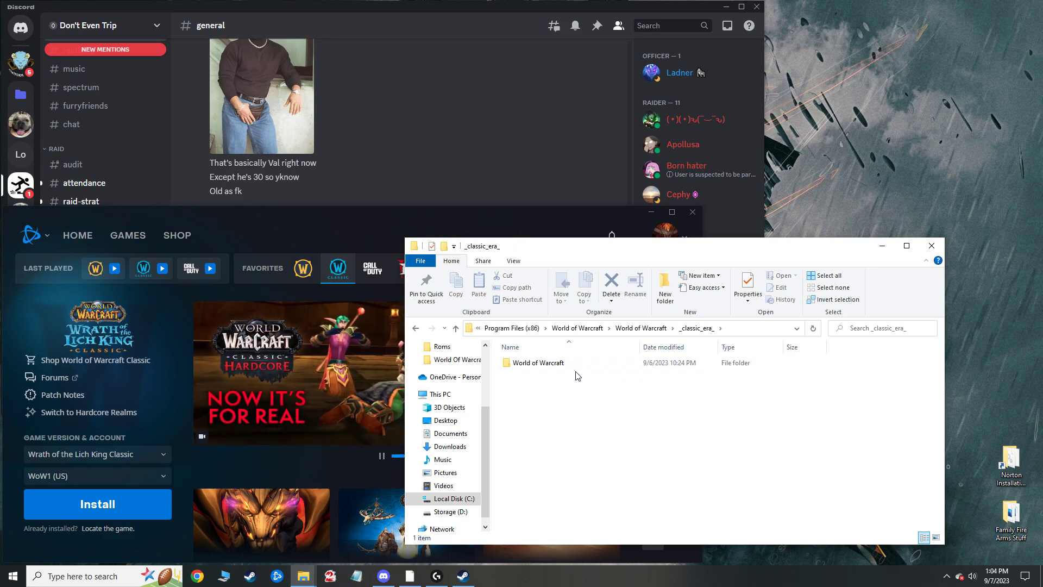
{"action": "double_click", "coordinate": [575, 365]}
{"action": "key", "text": "alt+Left"}
{"action": "key", "text": "alt+Left"}
{"action": "key", "text": "alt+Left"}
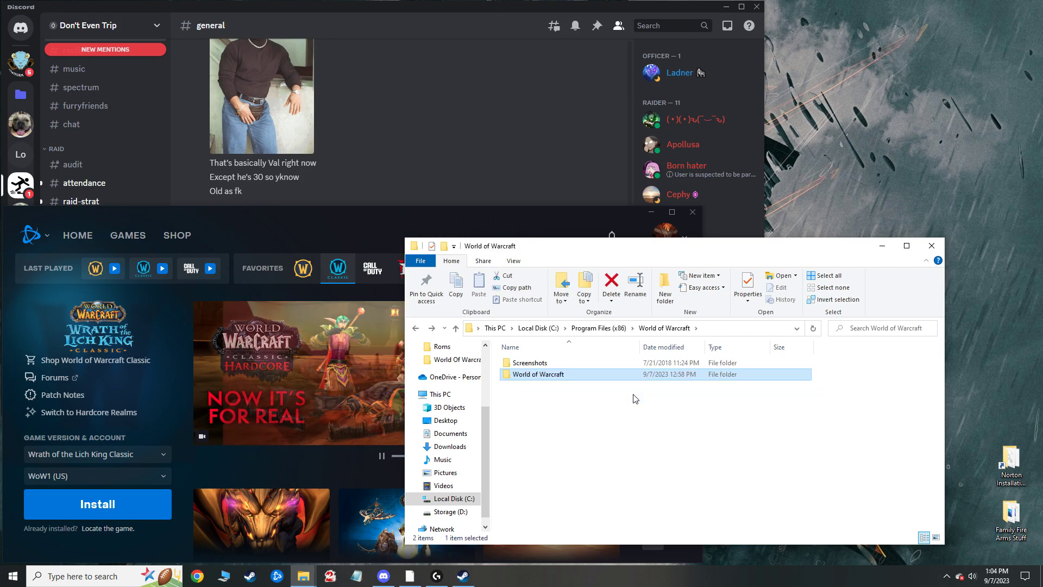
{"action": "key", "text": "alt+Right"}
{"action": "key", "text": "alt+Right"}
{"action": "key", "text": "alt+Right"}
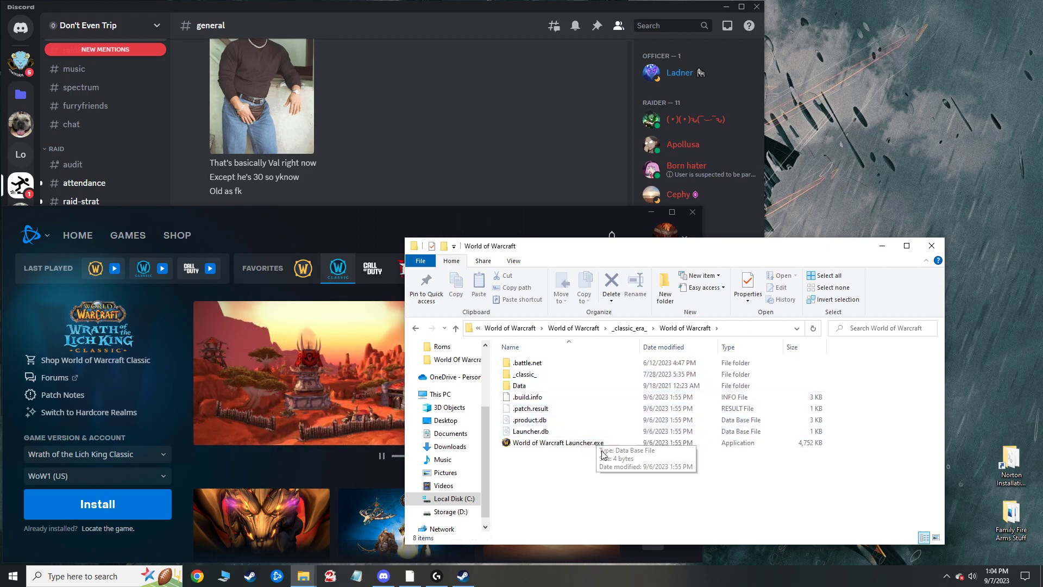
{"action": "double_click", "coordinate": [541, 374]}
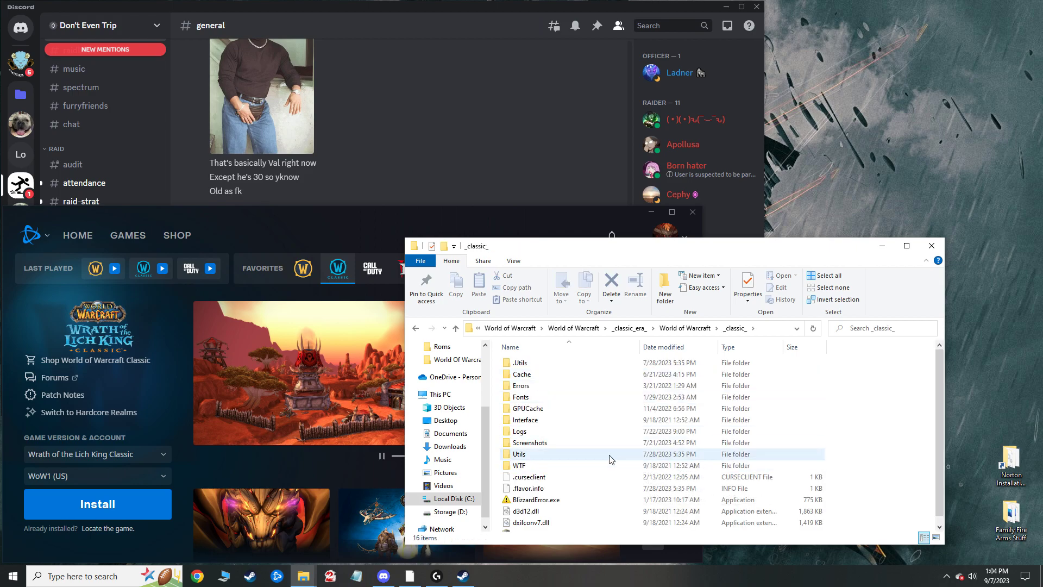
{"action": "scroll", "coordinate": [610, 489], "scroll_direction": "down", "scroll_amount": 1}
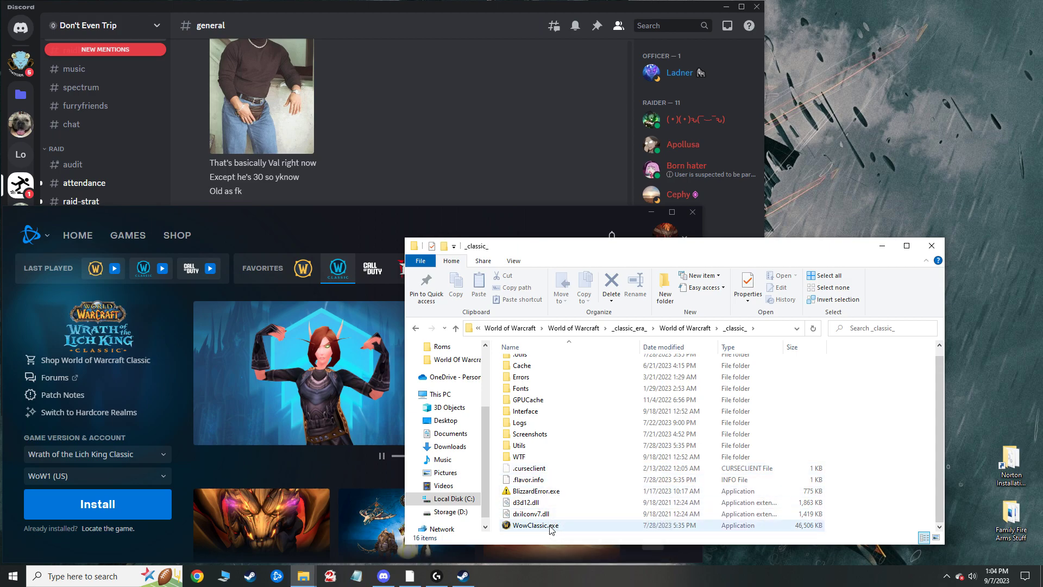
Try to locate the Wrath Classic installation again in Battle.net, browsing the World of Warcraft Retail folder
{"action": "left_click", "coordinate": [117, 529]}
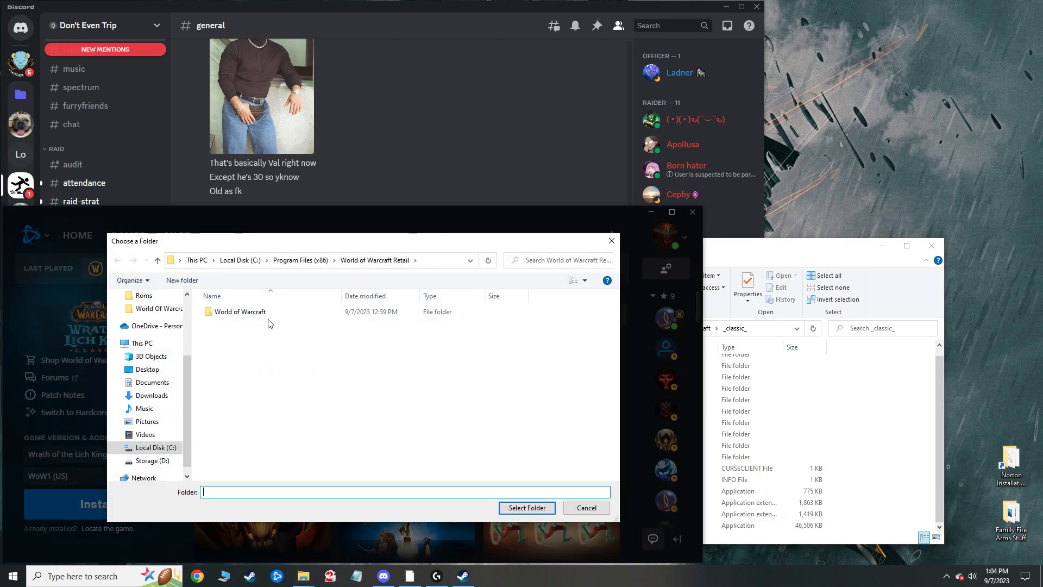
{"action": "double_click", "coordinate": [270, 316]}
{"action": "left_click", "coordinate": [268, 324]}
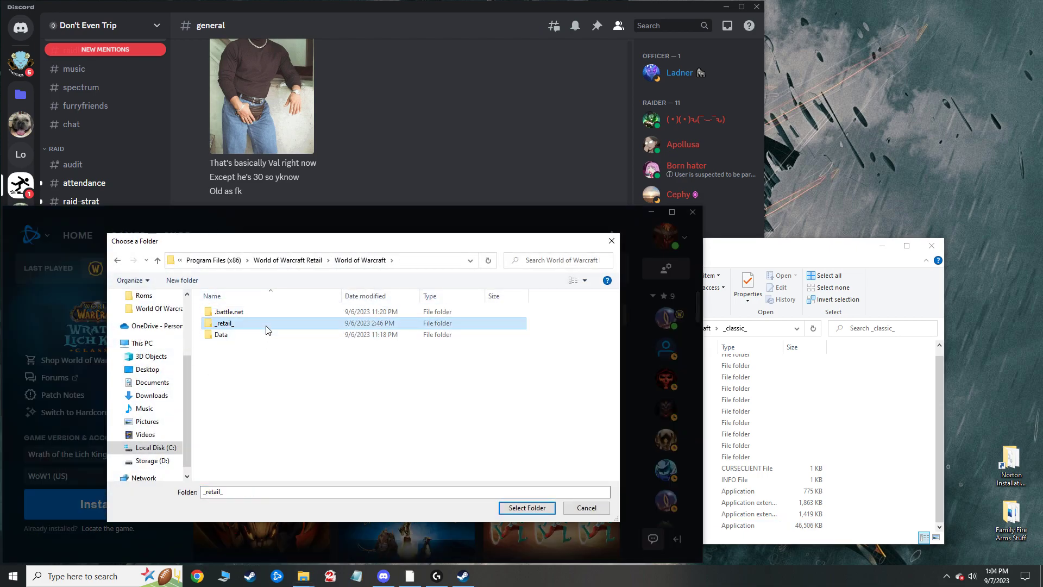
{"action": "left_click", "coordinate": [158, 260]}
{"action": "left_click", "coordinate": [527, 507]}
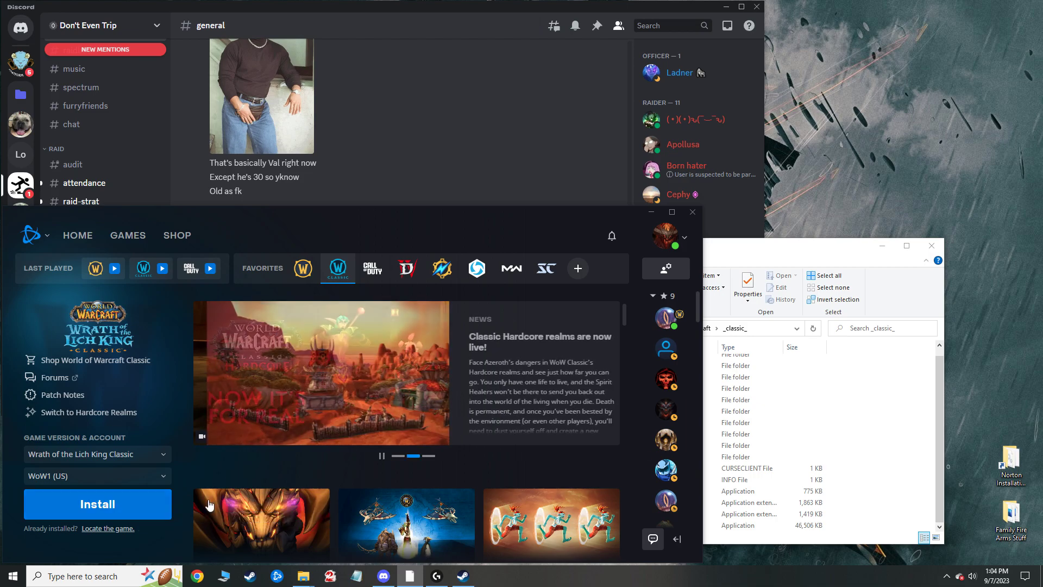
Switch back to File Explorer and go to the World of Warcraft folders in Program Files (x86) on drive C
{"action": "left_click", "coordinate": [857, 463]}
{"action": "key", "text": "BackSpace"}
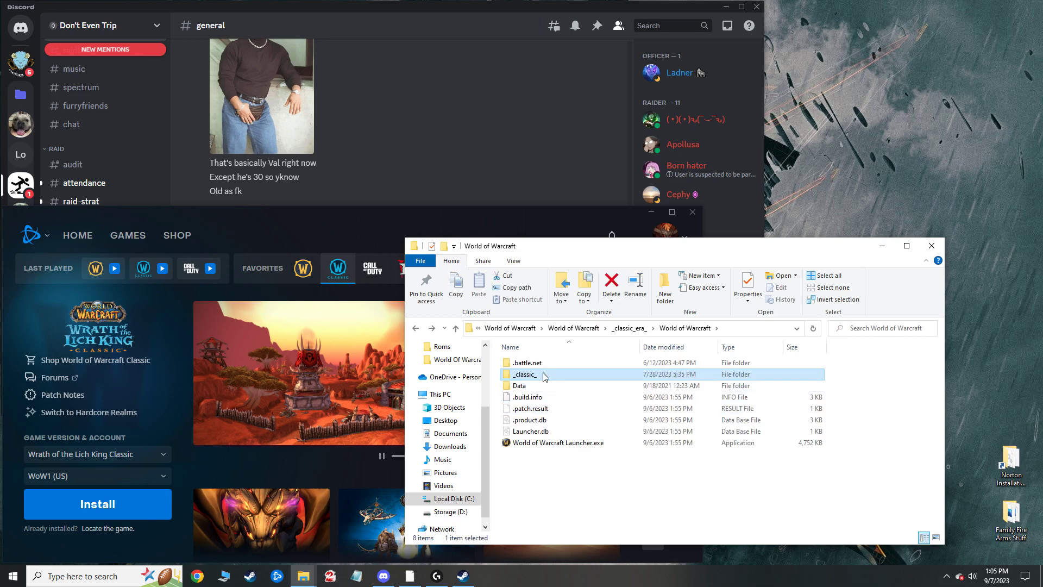
{"action": "left_click", "coordinate": [524, 329]}
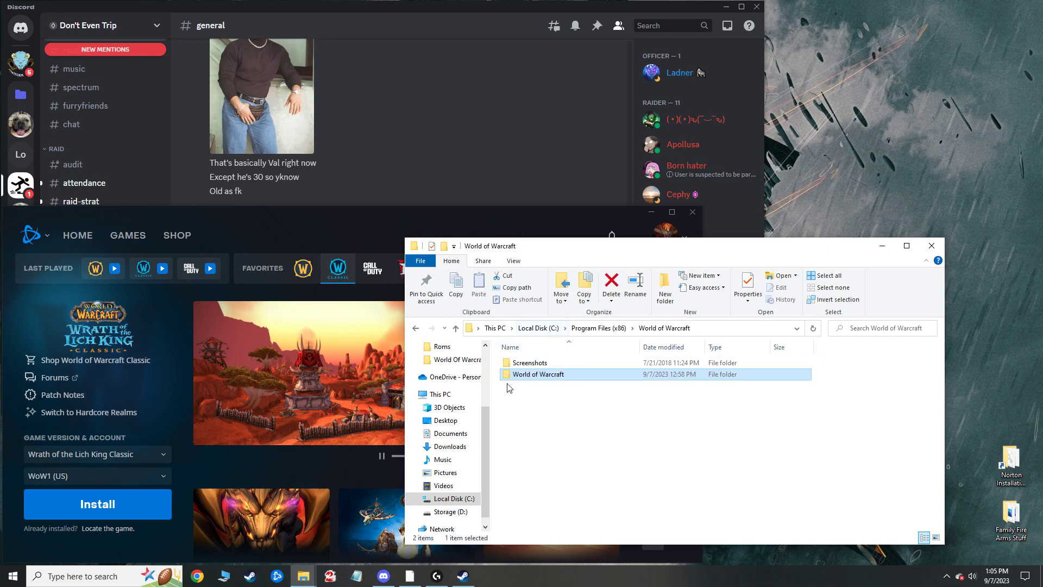
{"action": "left_click", "coordinate": [527, 329]}
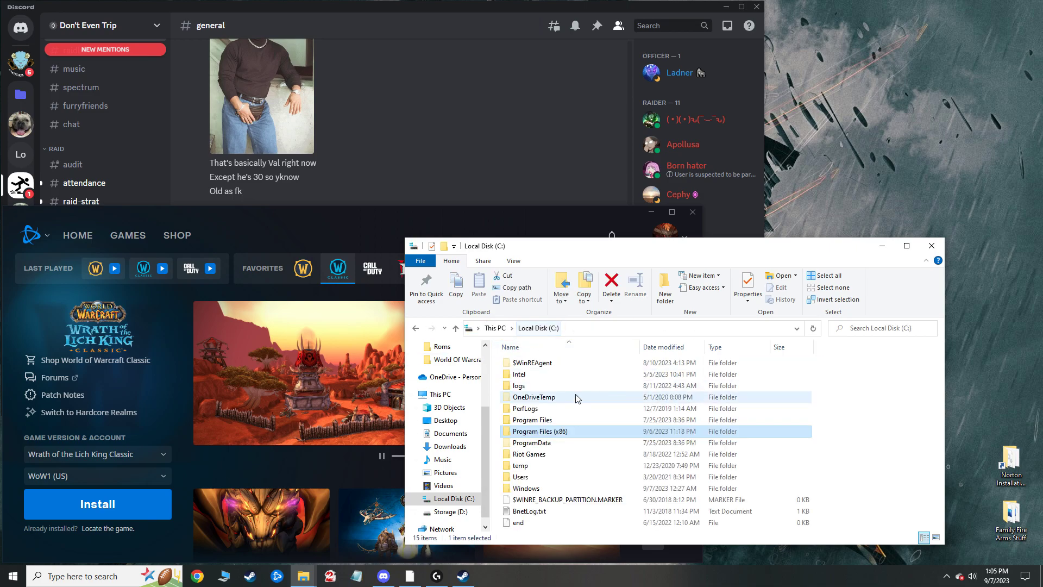
{"action": "double_click", "coordinate": [578, 431]}
{"action": "scroll", "coordinate": [624, 434], "scroll_direction": "down", "scroll_amount": 10}
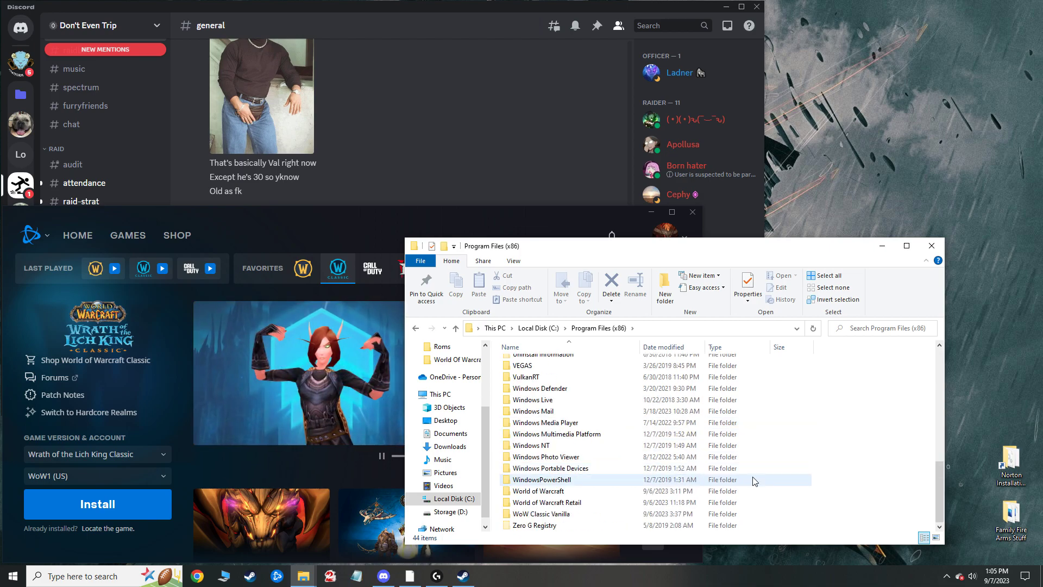
Create a folder named World of Warcraft Wotlk in Program Files (x86) and open it
{"action": "left_click", "coordinate": [583, 514]}
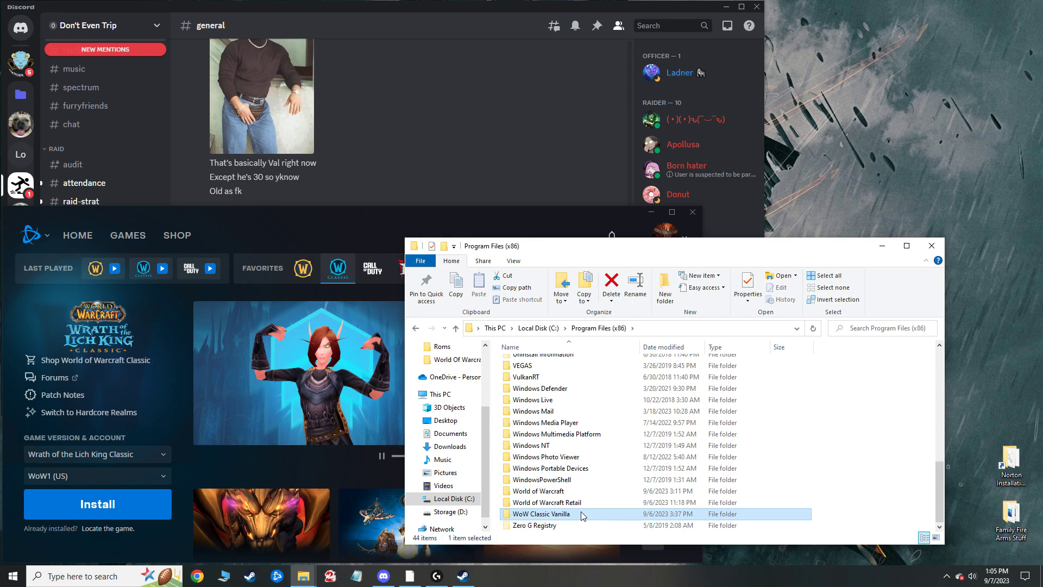
{"action": "right_click", "coordinate": [874, 514]}
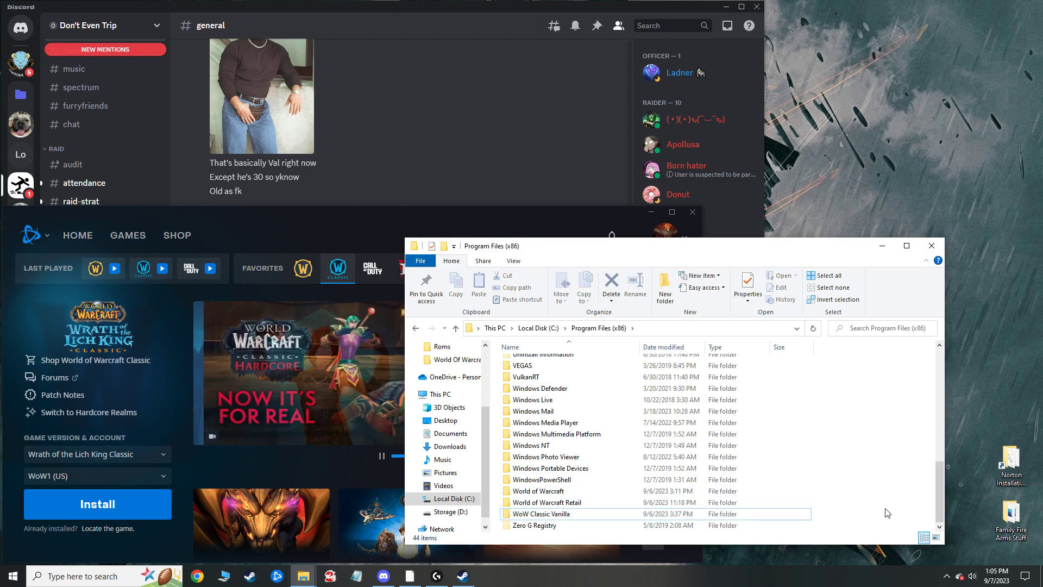
{"action": "mouse_move", "coordinate": [902, 488]}
{"action": "left_click", "coordinate": [820, 491]}
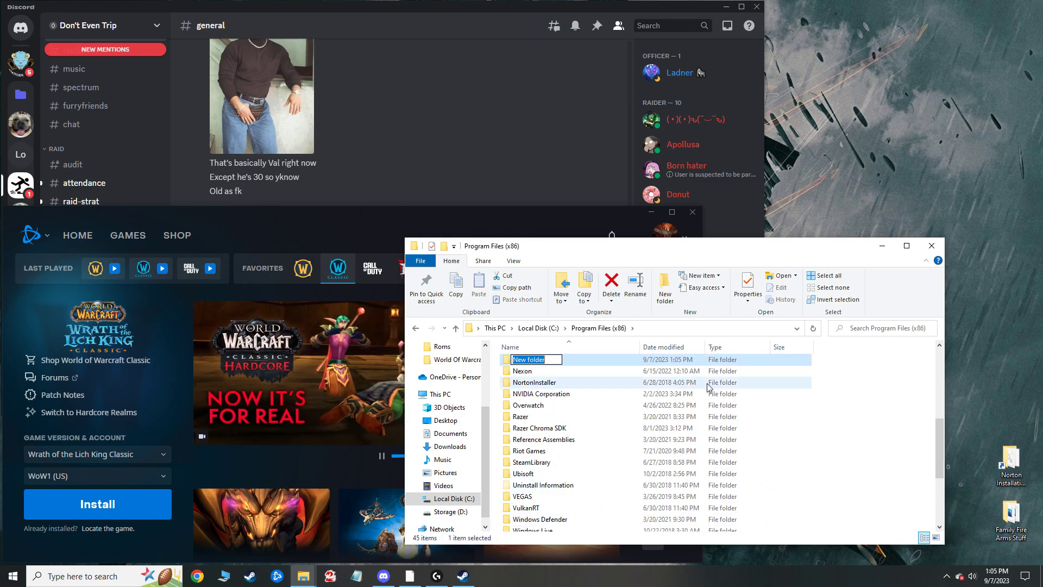
{"action": "type", "text": "World of Warcraft Wotlk"}
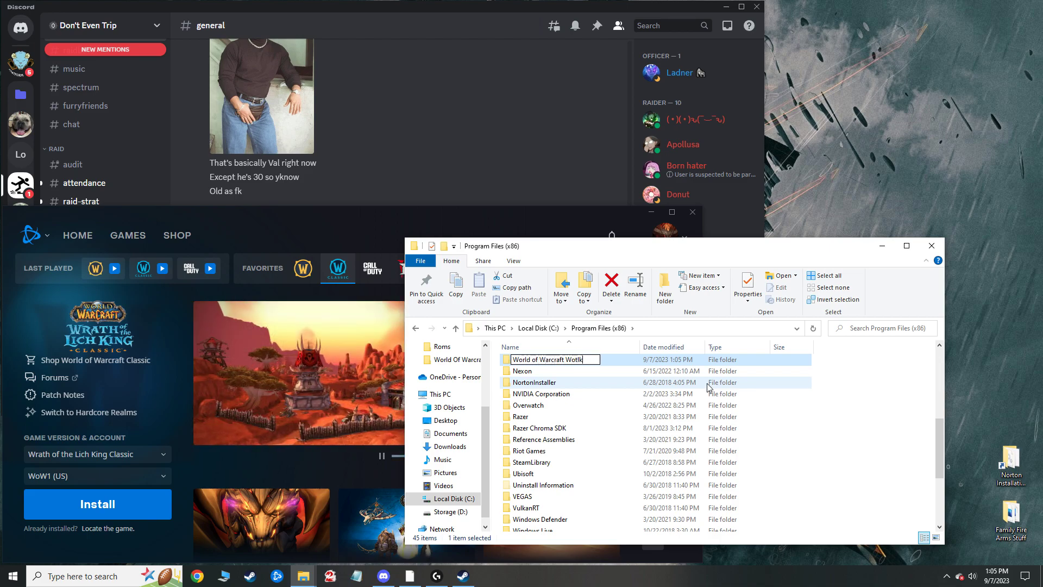
{"action": "key", "text": "Return"}
{"action": "left_click", "coordinate": [874, 450]}
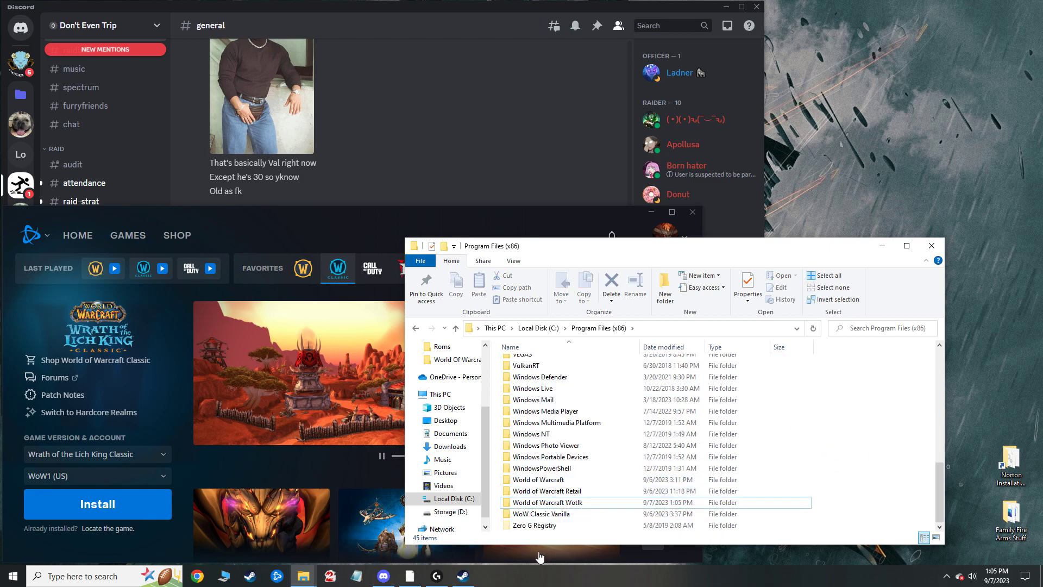
{"action": "double_click", "coordinate": [549, 503]}
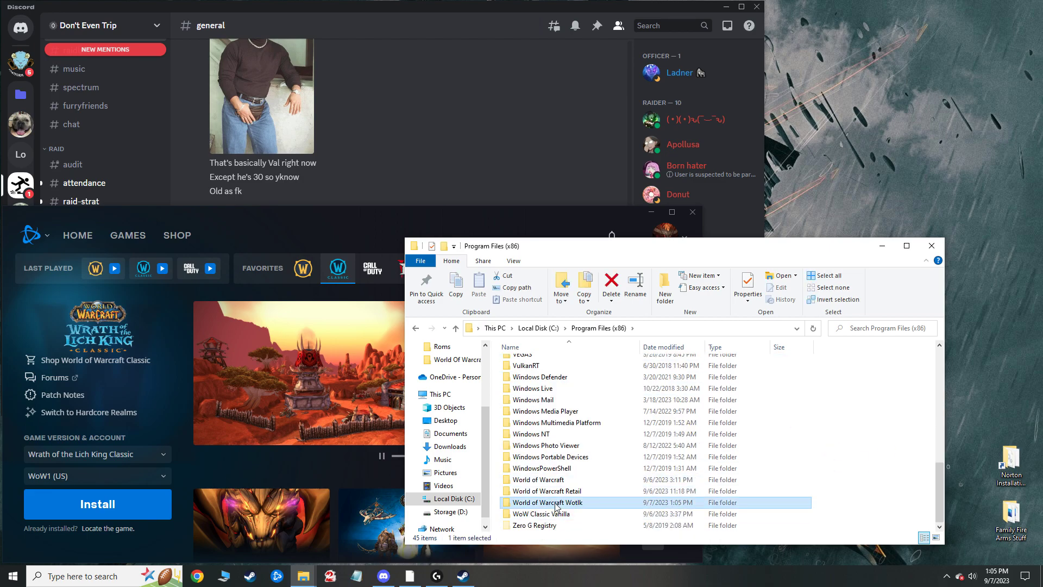
Switch to Battle.net and install Wrath of the Lich King Classic into Program Files (x86) > World of Warcraft Wotlk, allowing the Update Agent to make changes
{"action": "left_click", "coordinate": [145, 507]}
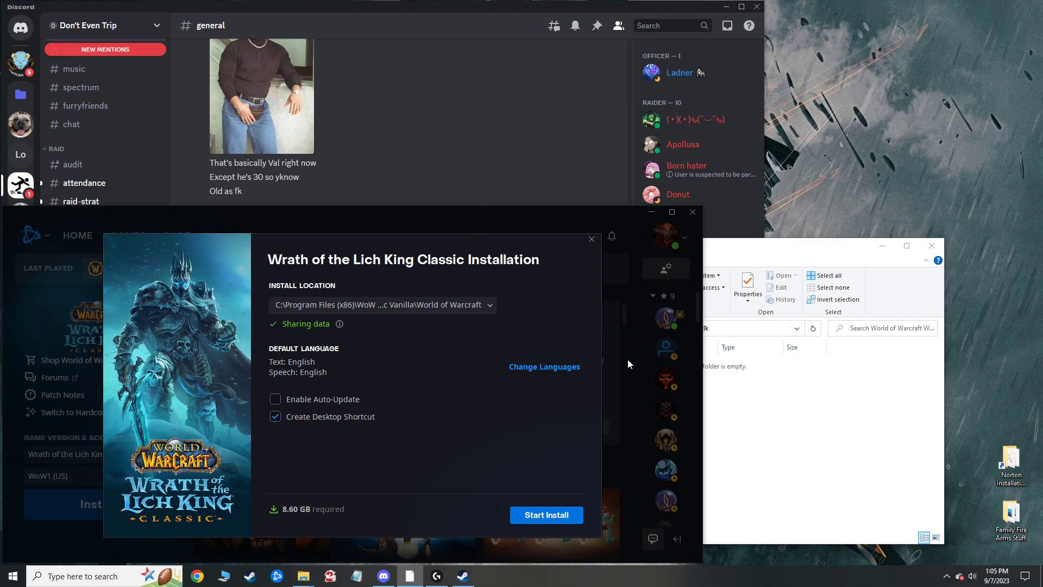
{"action": "left_click", "coordinate": [435, 303]}
{"action": "left_click", "coordinate": [338, 347]}
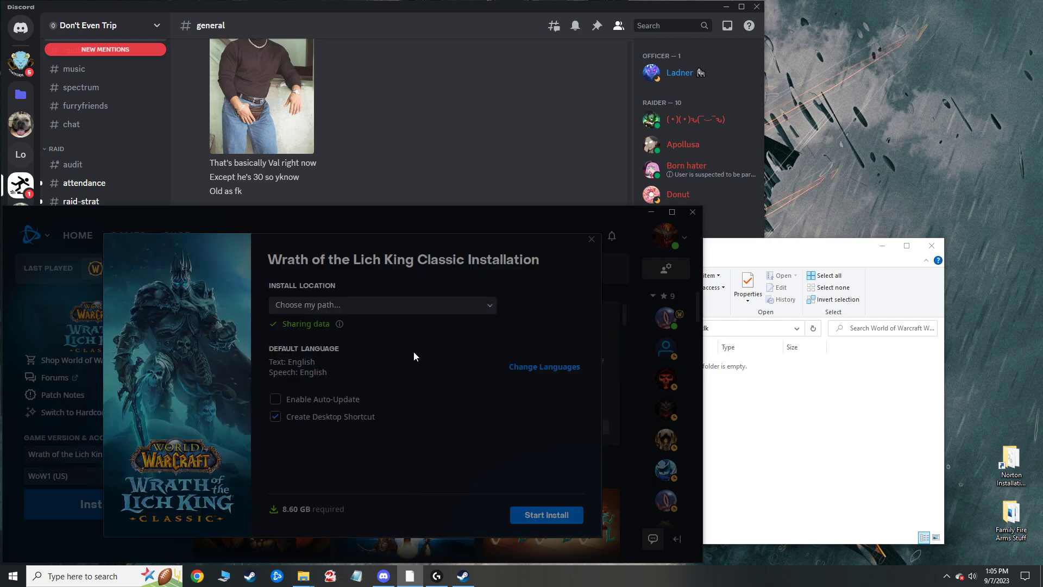
{"action": "key", "text": "alt+Up"}
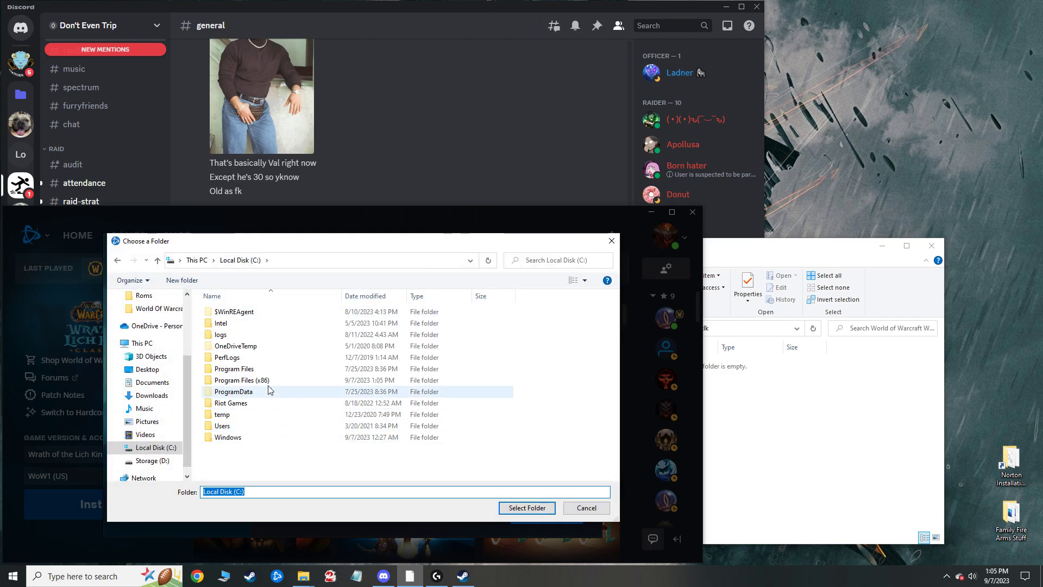
{"action": "scroll", "coordinate": [381, 421], "scroll_direction": "down", "scroll_amount": 12}
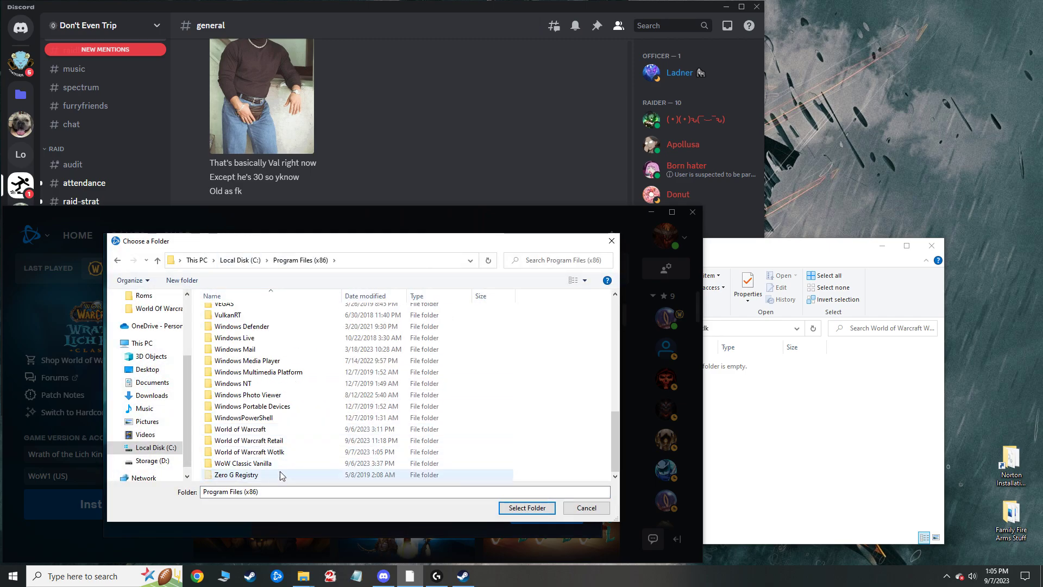
{"action": "double_click", "coordinate": [255, 451]}
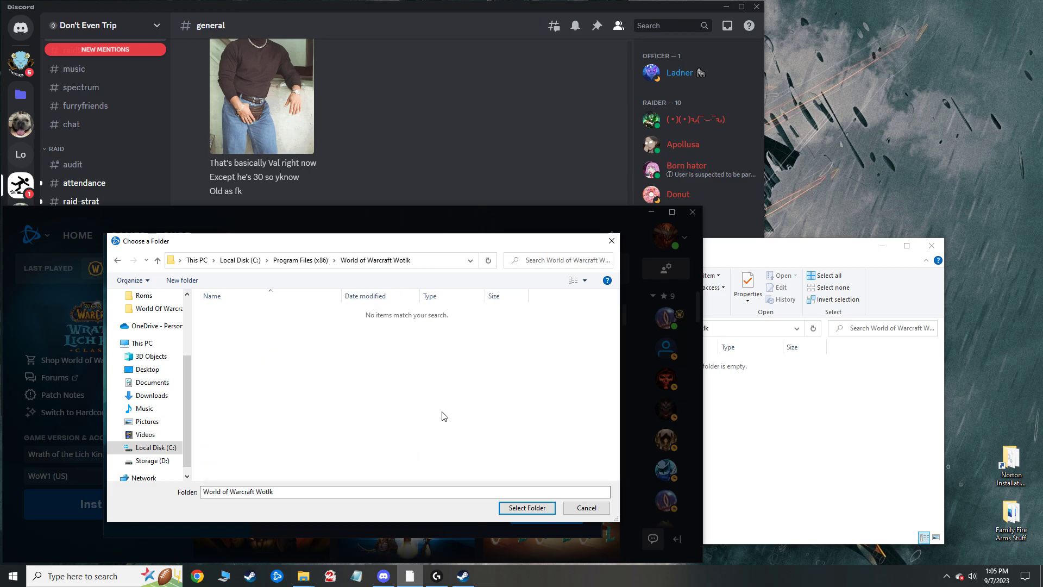
{"action": "left_click", "coordinate": [524, 510]}
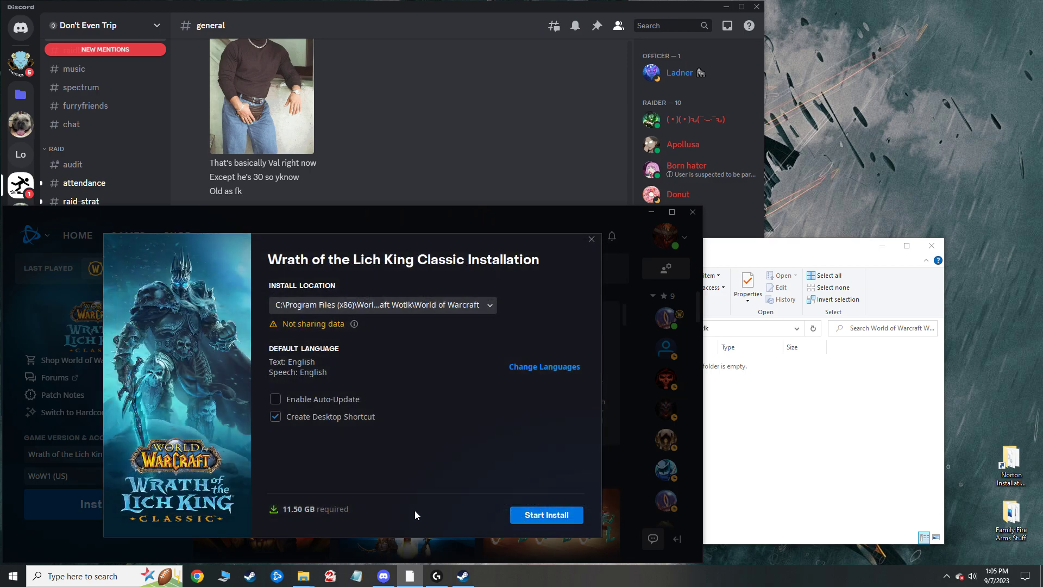
{"action": "left_click", "coordinate": [564, 517]}
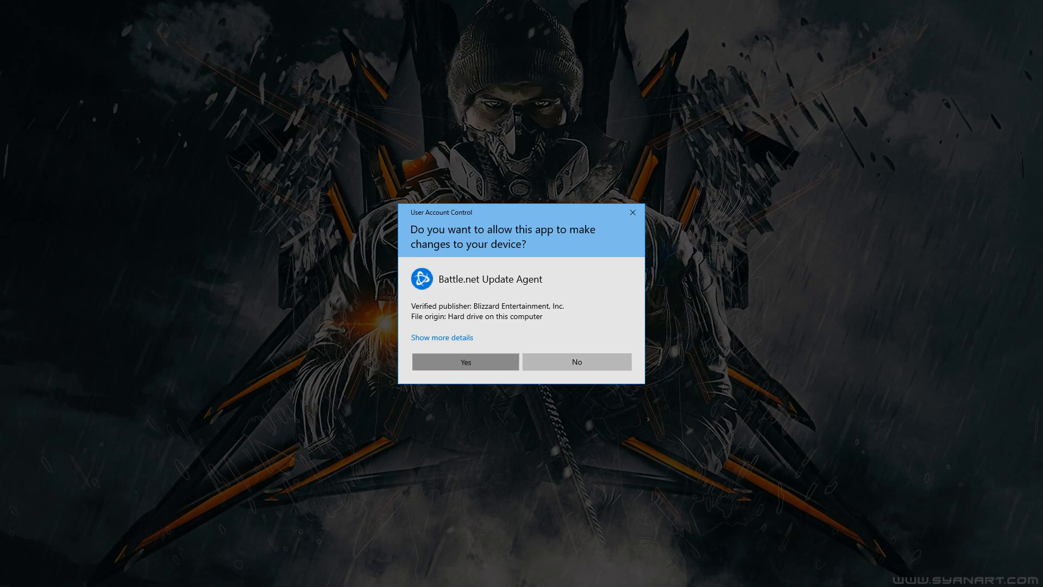
{"action": "left_click", "coordinate": [466, 361]}
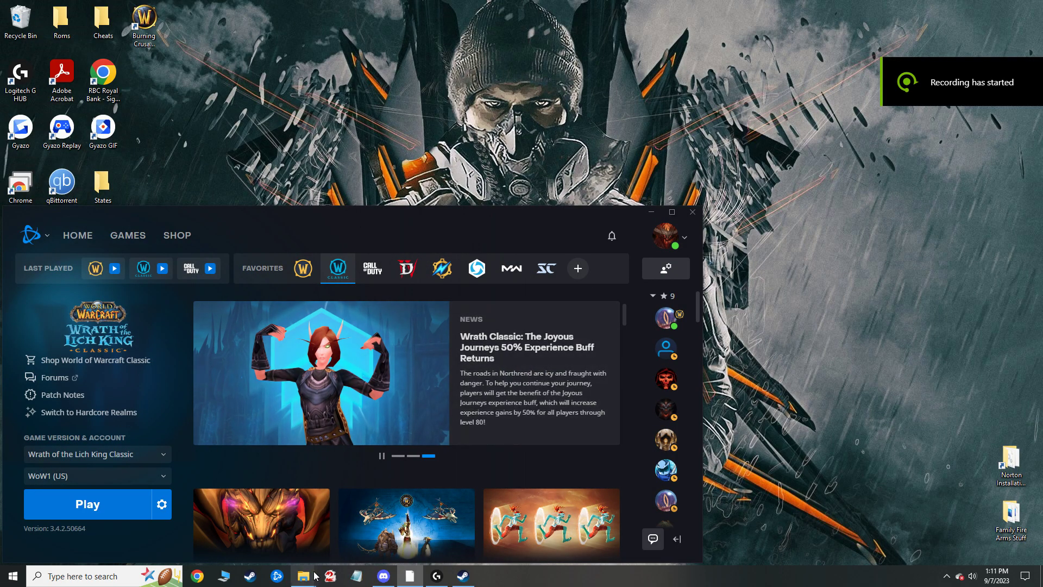
Switch to the World of Warcraft Wotlk folder in File Explorer and examine the new World of Warcraft > _classic_ folder
{"action": "left_click", "coordinate": [303, 576]}
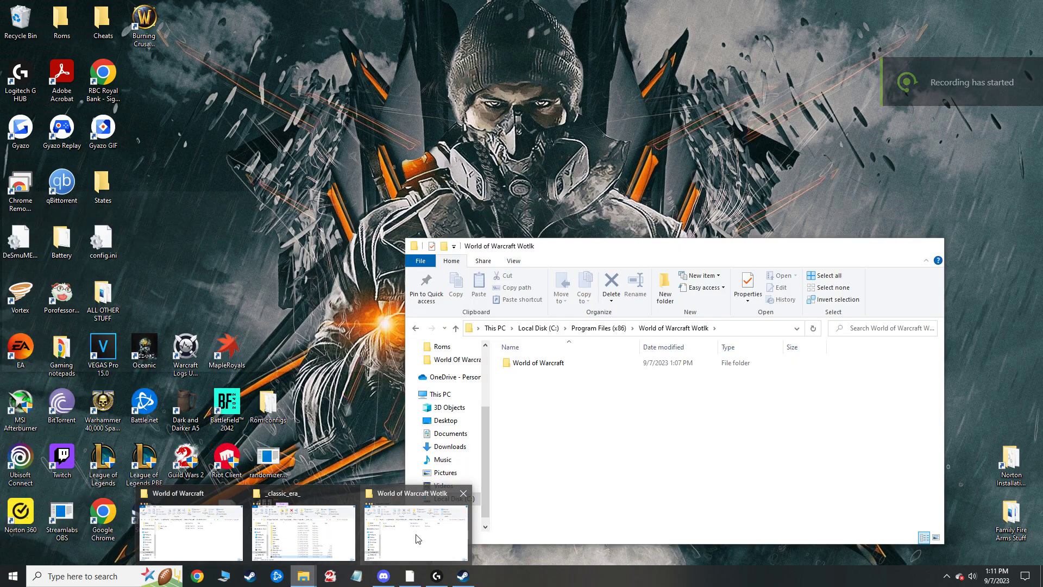
{"action": "left_click", "coordinate": [416, 531]}
{"action": "left_click_drag", "start_coordinate": [573, 247], "coordinate": [670, 146]}
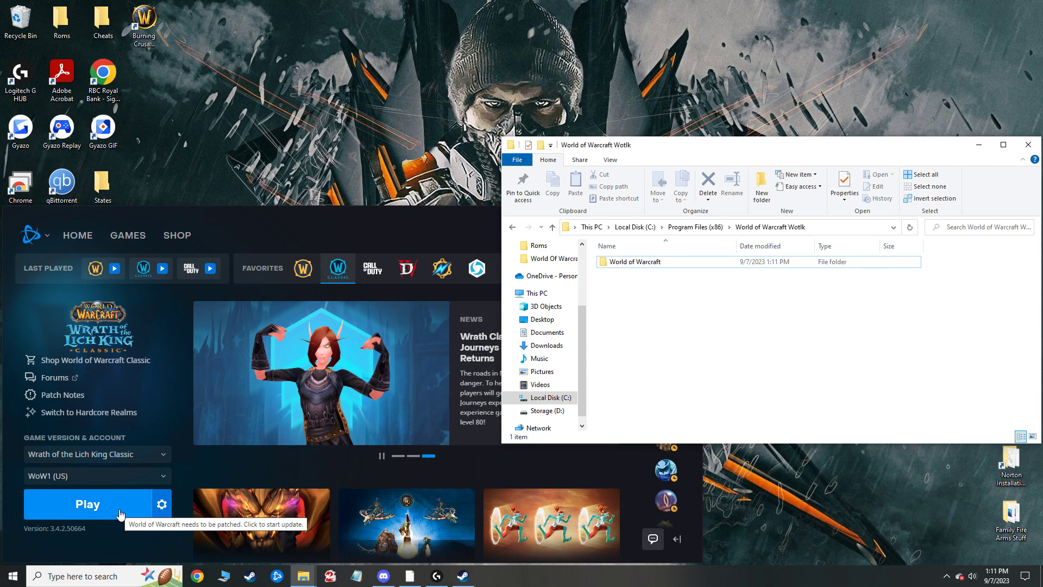
{"action": "left_click", "coordinate": [673, 263]}
{"action": "double_click", "coordinate": [672, 264]}
{"action": "left_click", "coordinate": [668, 275]}
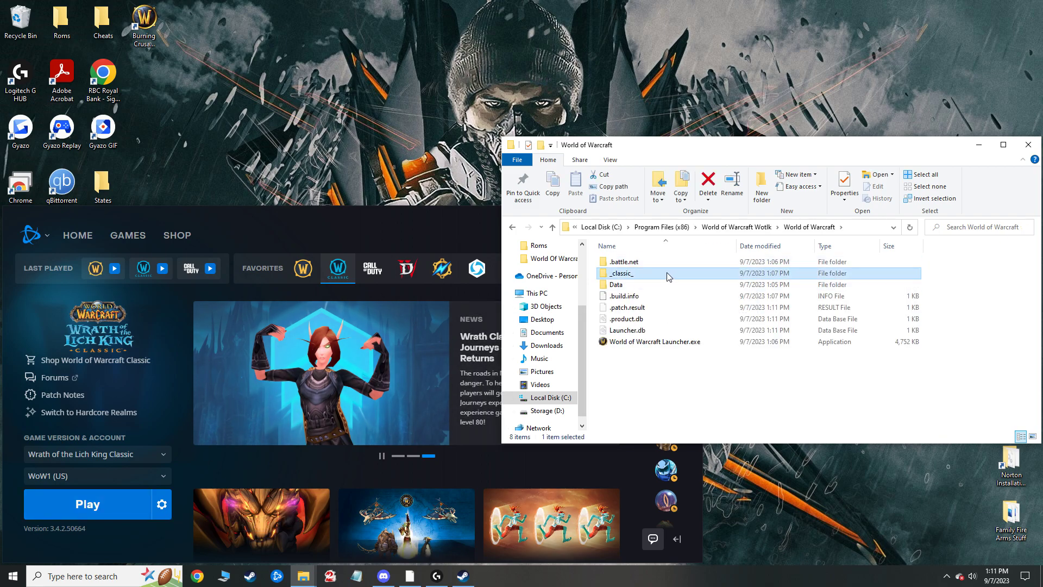
{"action": "double_click", "coordinate": [639, 273]}
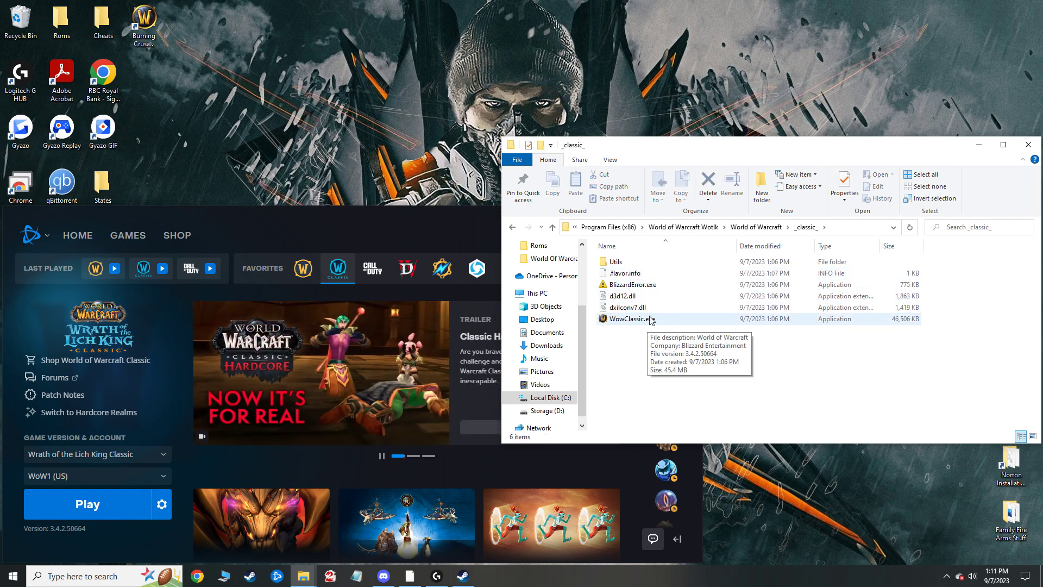
Delete the _classic_ folder from World of Warcraft Wotlk > World of Warcraft
{"action": "key", "text": "alt+Left"}
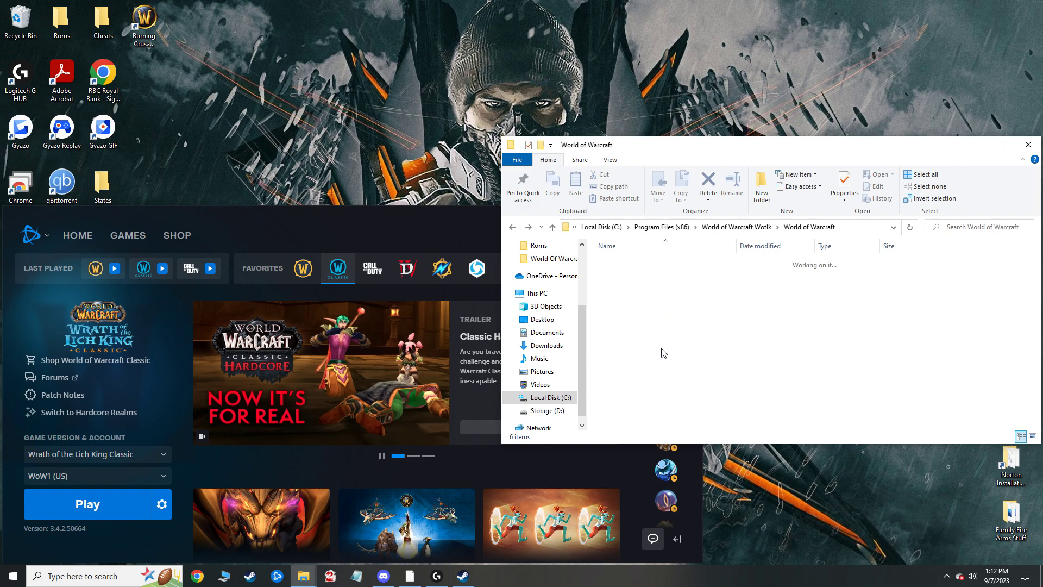
{"action": "right_click", "coordinate": [653, 278]}
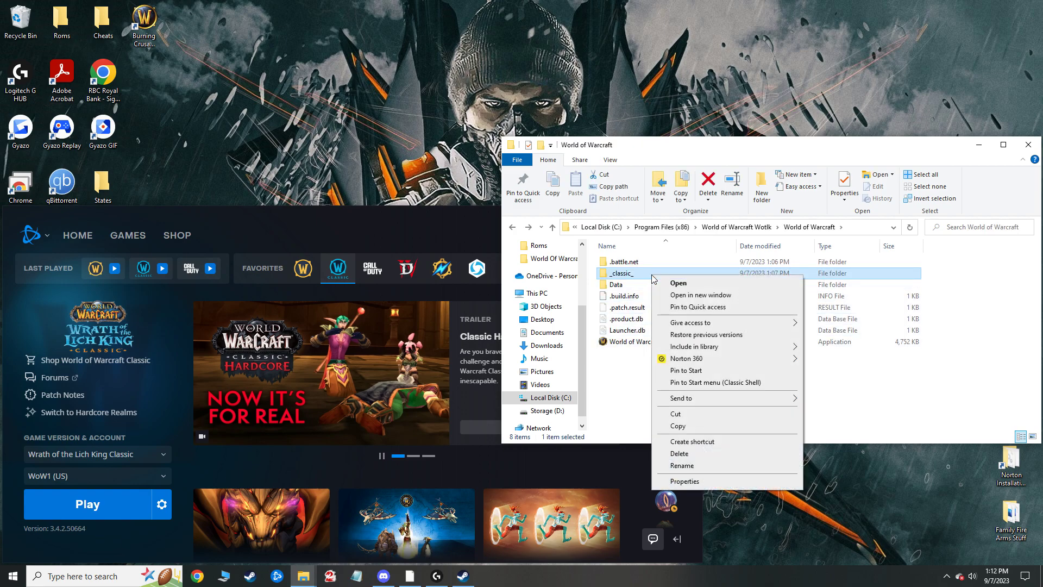
{"action": "left_click", "coordinate": [690, 454]}
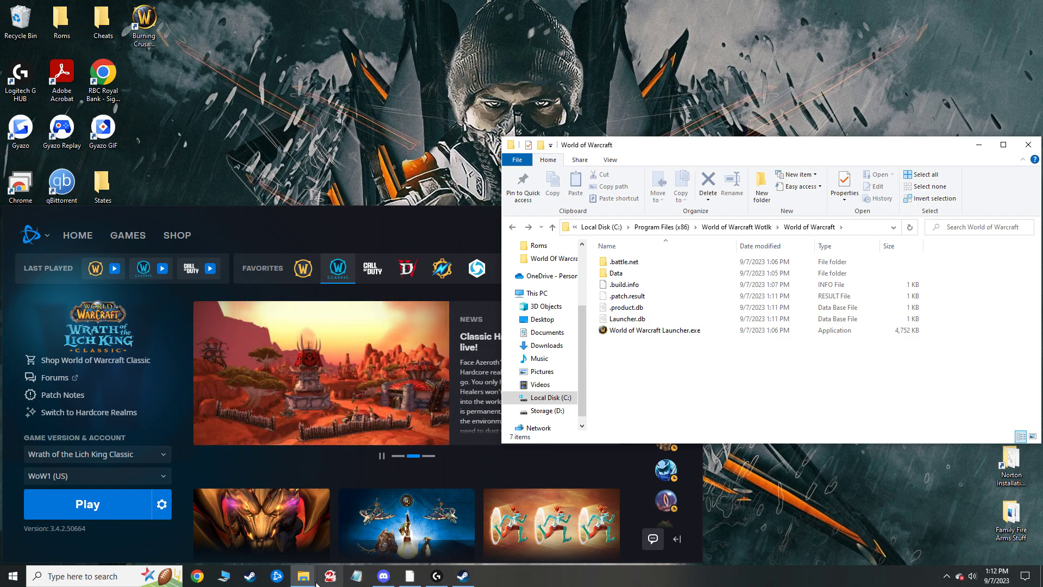
Bring up the File Explorer window showing the _classic_era_ folder of WoW Classic Vanilla and go to the root of drive C
{"action": "mouse_move", "coordinate": [317, 582]}
{"action": "mouse_move", "coordinate": [277, 538]}
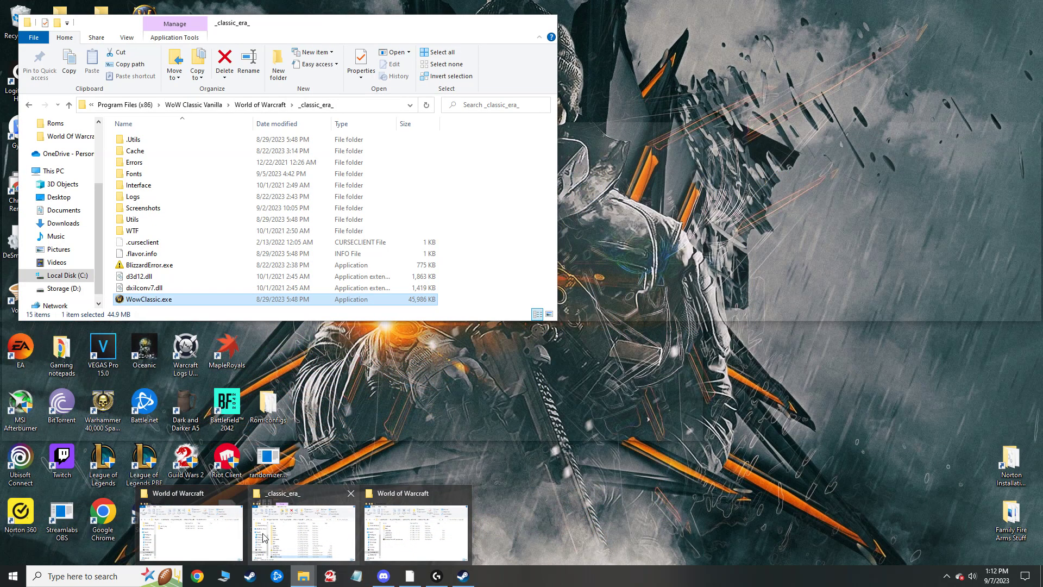
{"action": "mouse_move", "coordinate": [237, 538]}
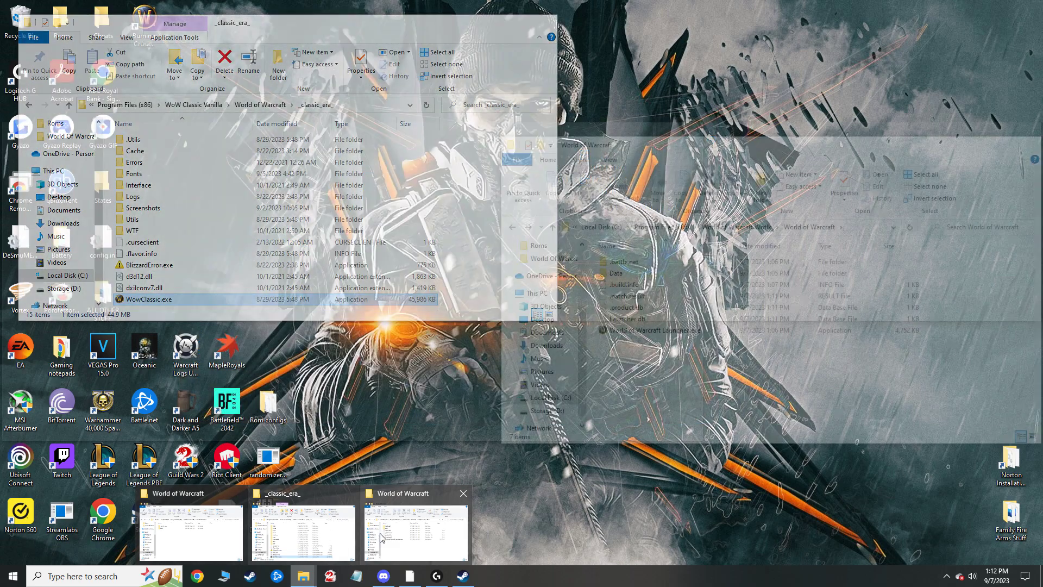
{"action": "mouse_move", "coordinate": [409, 538]}
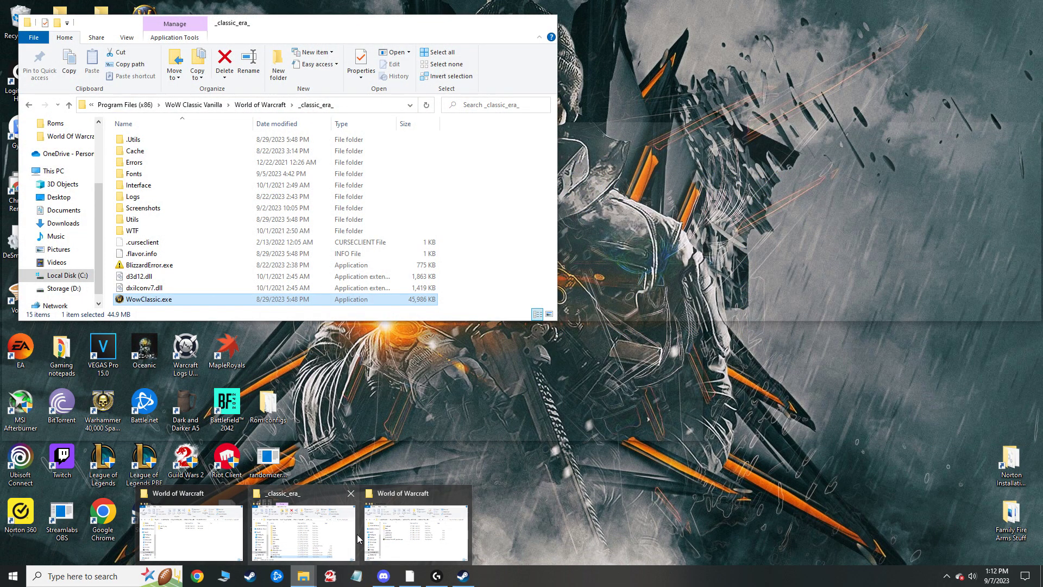
{"action": "left_click", "coordinate": [357, 534]}
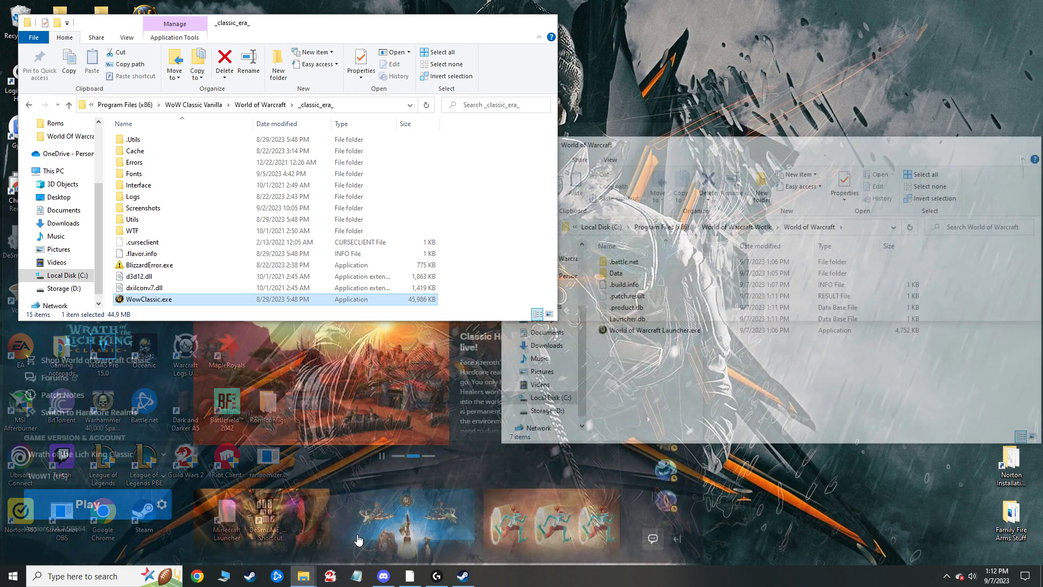
{"action": "left_click", "coordinate": [124, 104]}
{"action": "key", "text": "alt+Left"}
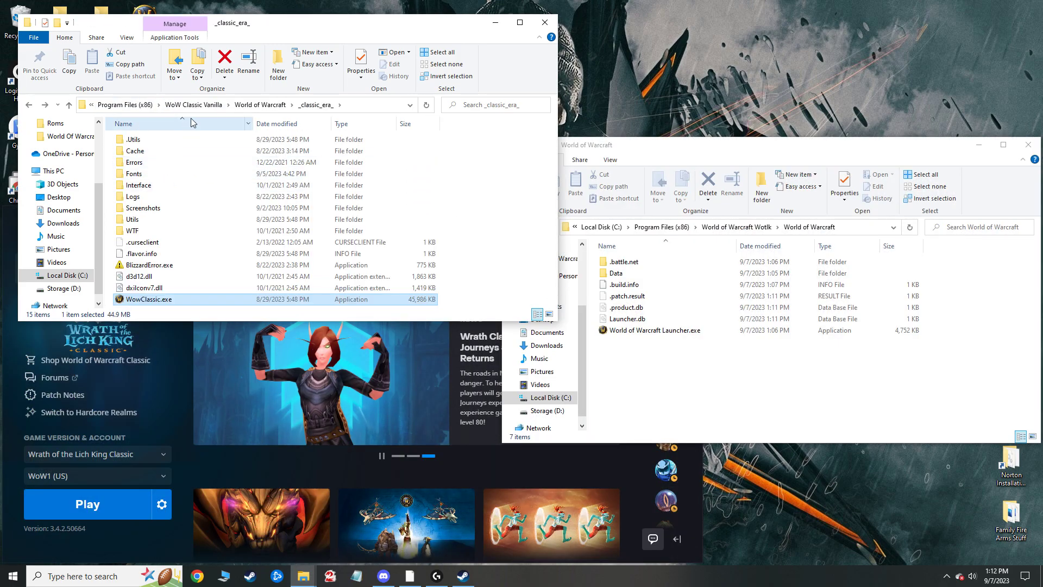
{"action": "key", "text": "alt+Right"}
{"action": "left_click", "coordinate": [156, 105]}
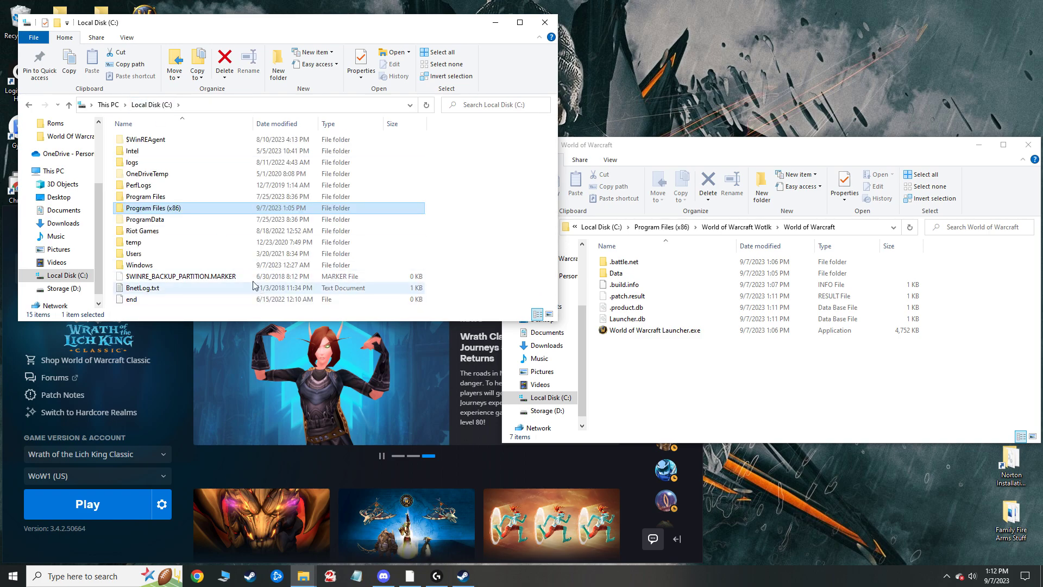
Switch to Battle.net and check the default install directory in the download settings, leaving it as it is
{"action": "left_click", "coordinate": [162, 348]}
{"action": "left_click", "coordinate": [46, 243]}
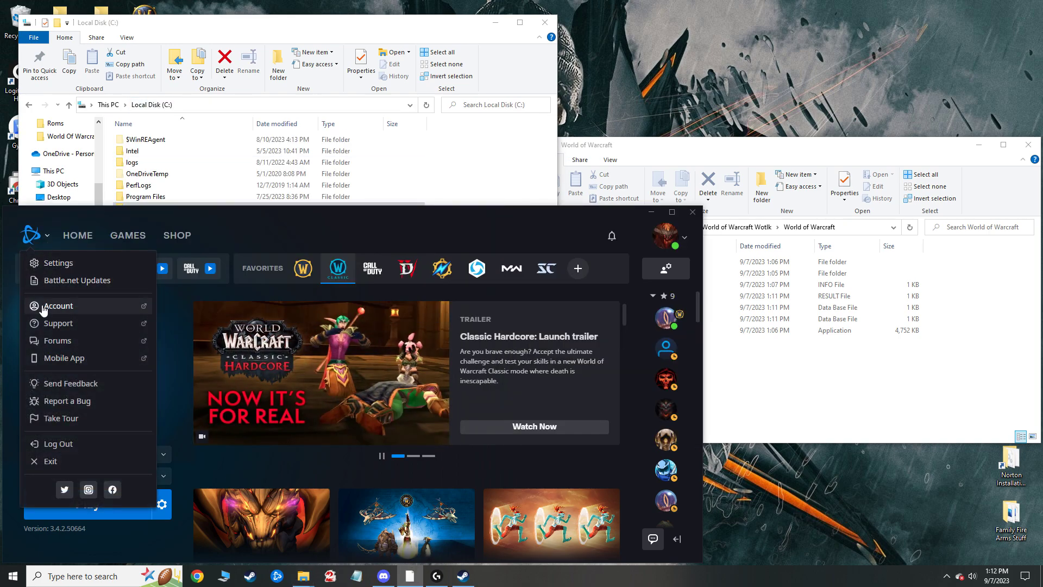
{"action": "left_click", "coordinate": [34, 263]}
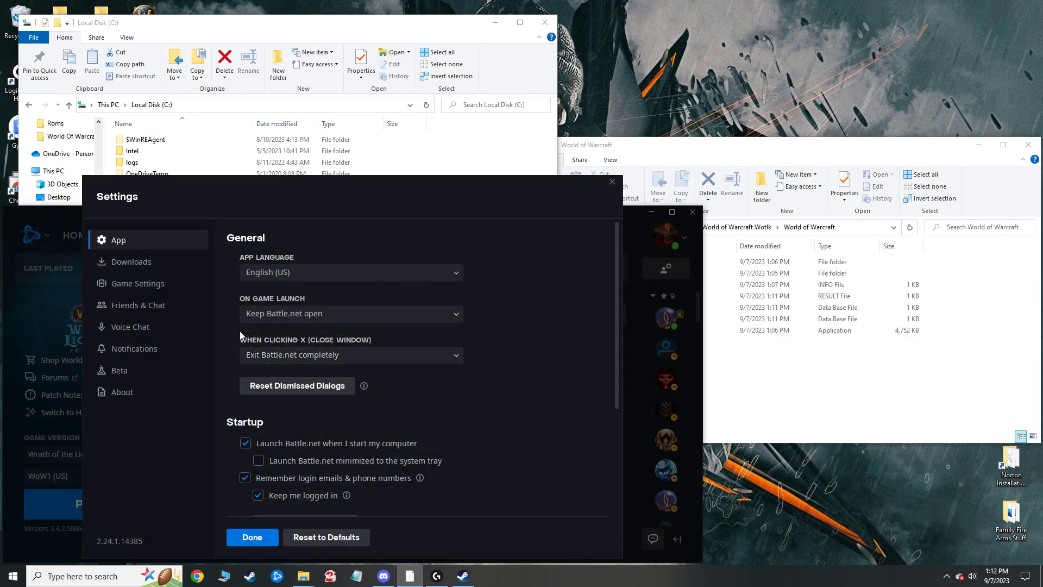
{"action": "left_click", "coordinate": [149, 264]}
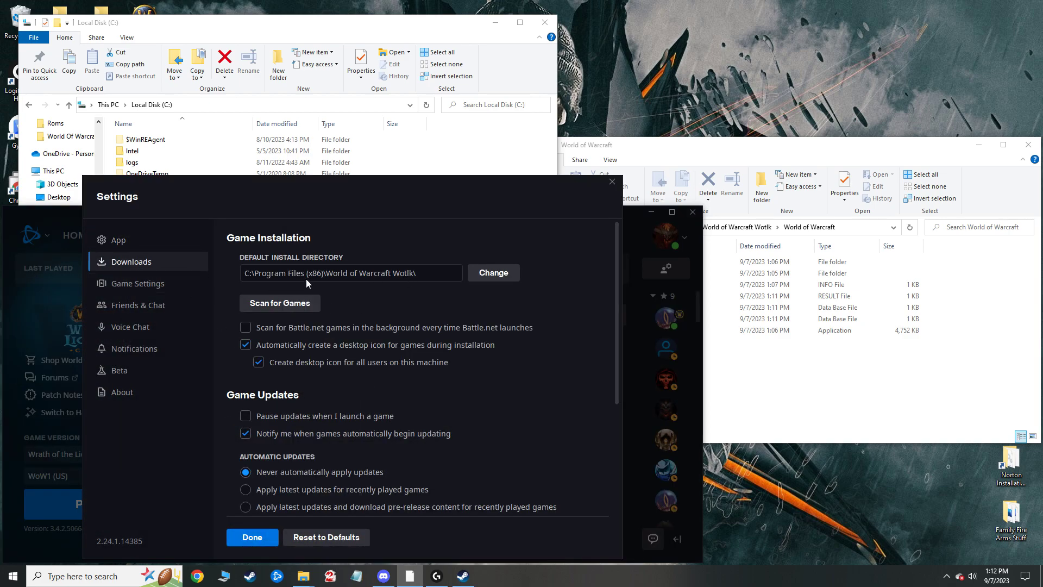
{"action": "left_click", "coordinate": [492, 273]}
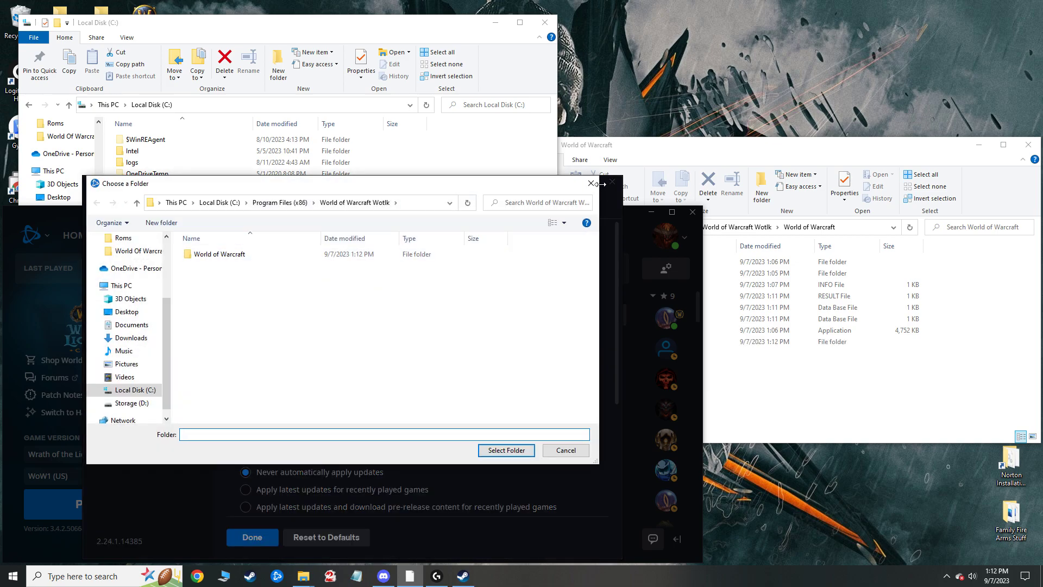
{"action": "left_click", "coordinate": [592, 183]}
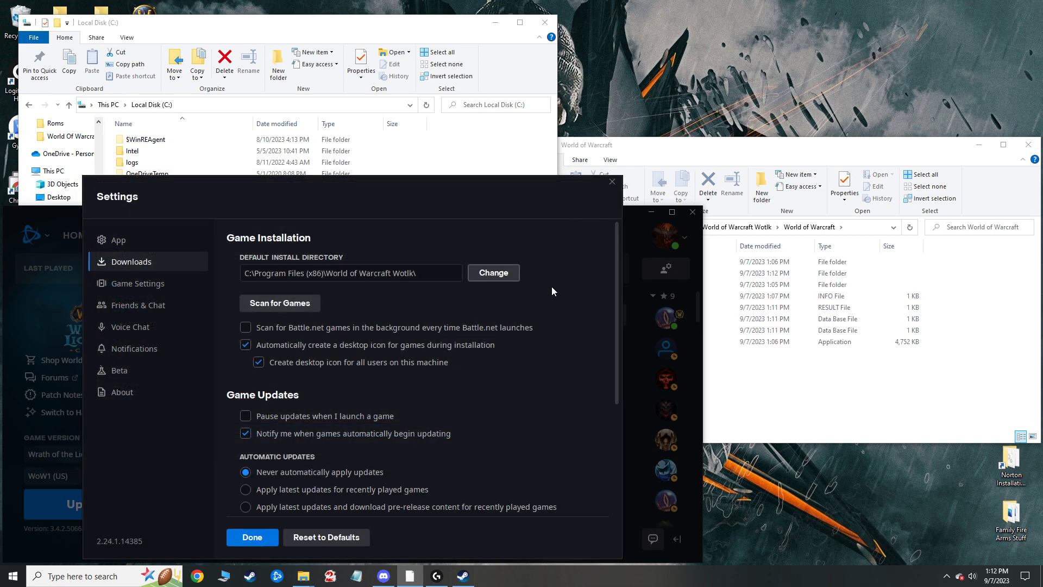
{"action": "left_click", "coordinate": [260, 539]}
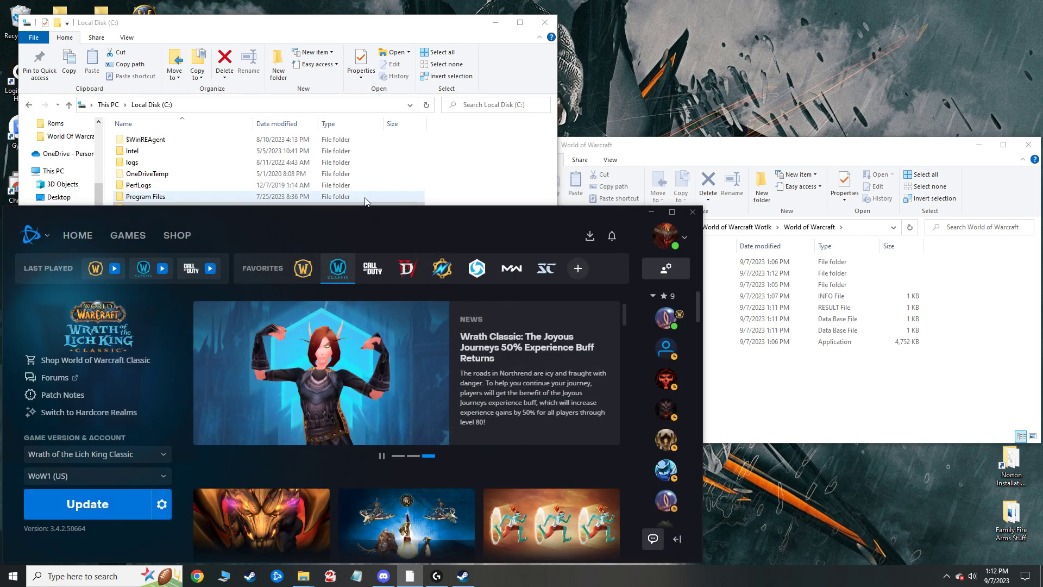
In the drive C File Explorer window, go to Program Files (x86) > World of Warcraft > World of Warcraft > _classic_era_ > World of Warcraft
{"action": "left_click", "coordinate": [437, 156]}
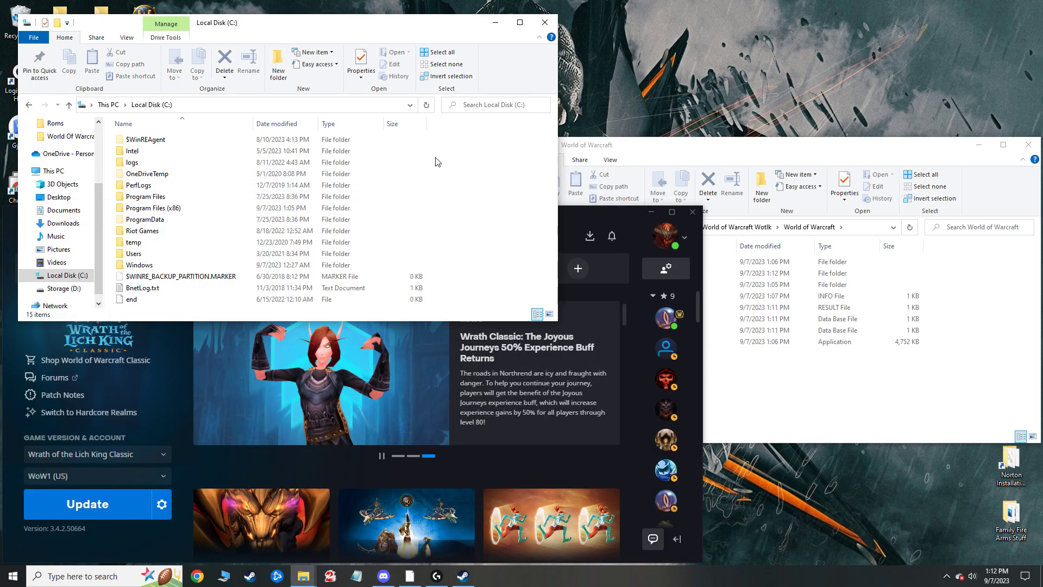
{"action": "double_click", "coordinate": [221, 207]}
{"action": "scroll", "coordinate": [198, 240], "scroll_direction": "down", "scroll_amount": 10}
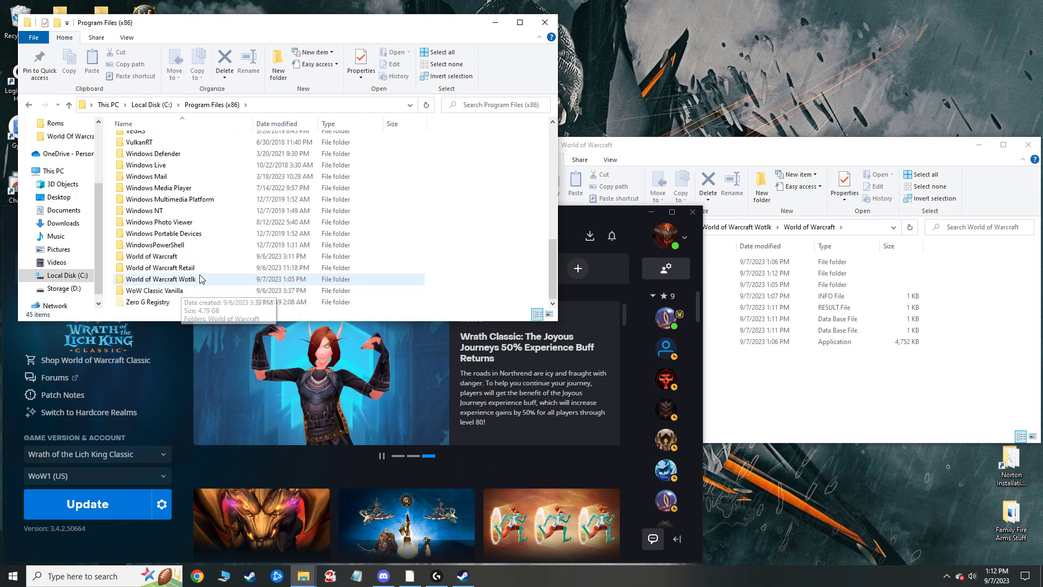
{"action": "double_click", "coordinate": [174, 257]}
{"action": "double_click", "coordinate": [163, 151]}
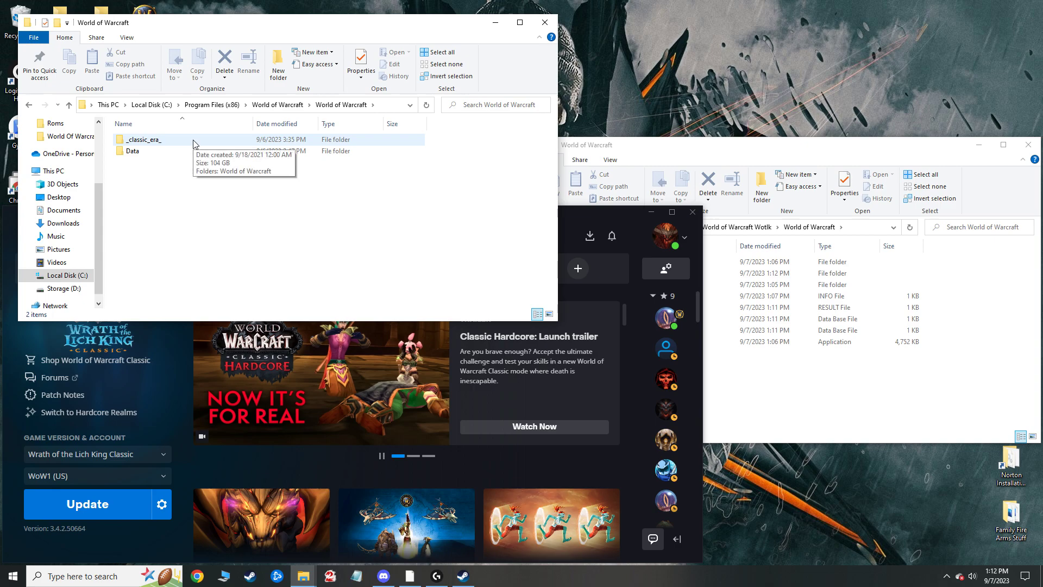
{"action": "double_click", "coordinate": [194, 143]}
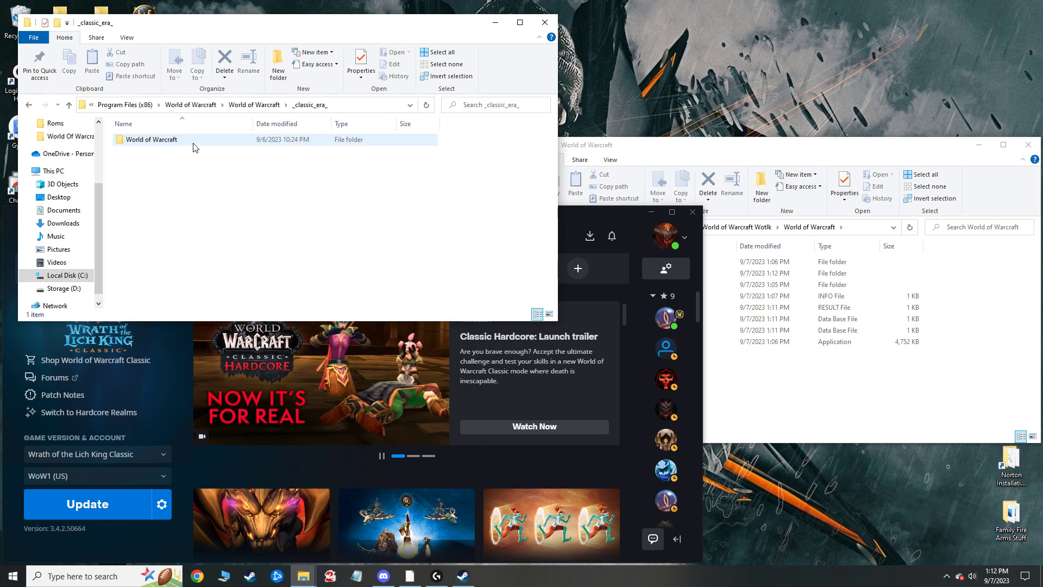
{"action": "double_click", "coordinate": [194, 144]}
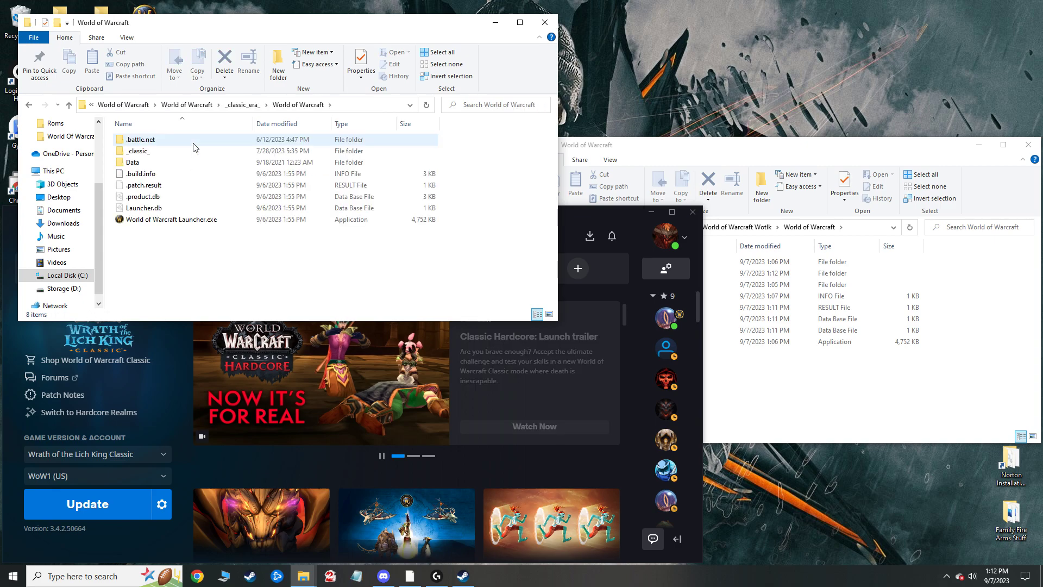
Examine the contents of the old _classic_ folder, including its Interface and WTF folders, and return to its parent folder
{"action": "double_click", "coordinate": [194, 152]}
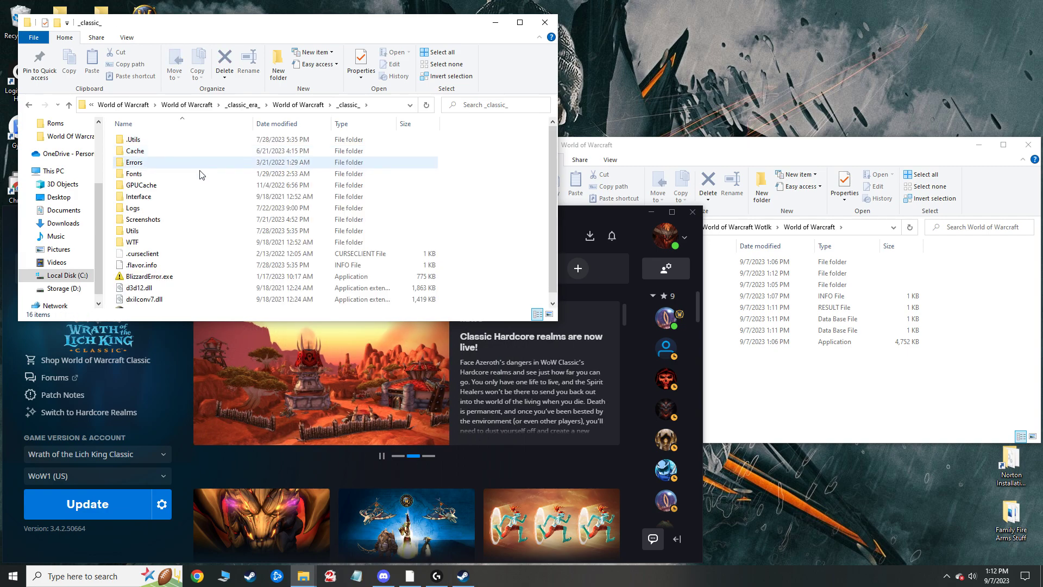
{"action": "scroll", "coordinate": [217, 244], "scroll_direction": "down", "scroll_amount": 1}
{"action": "key", "text": "alt+Left"}
{"action": "key", "text": "alt+Left"}
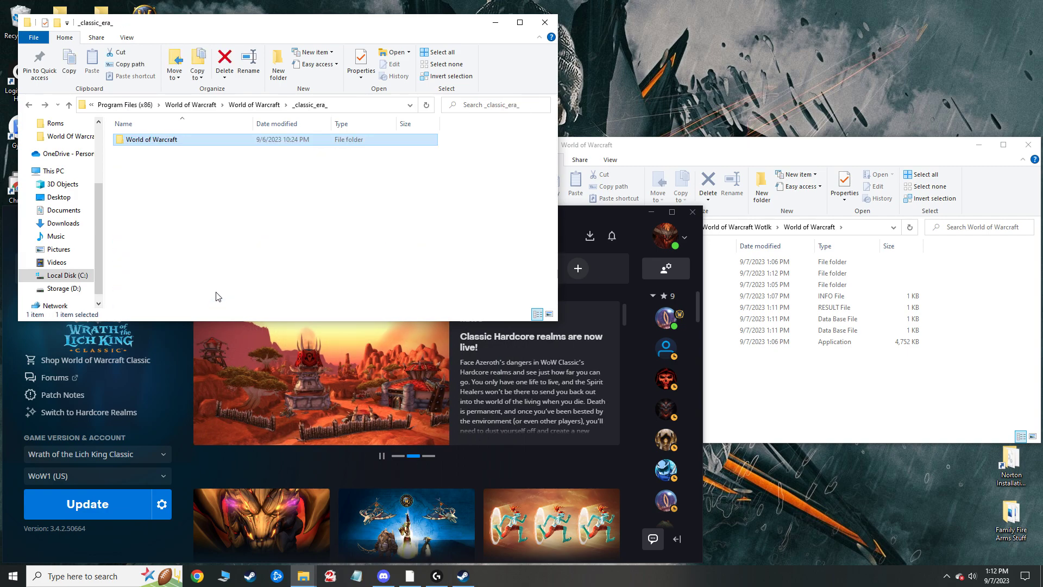
{"action": "key", "text": "alt+Right"}
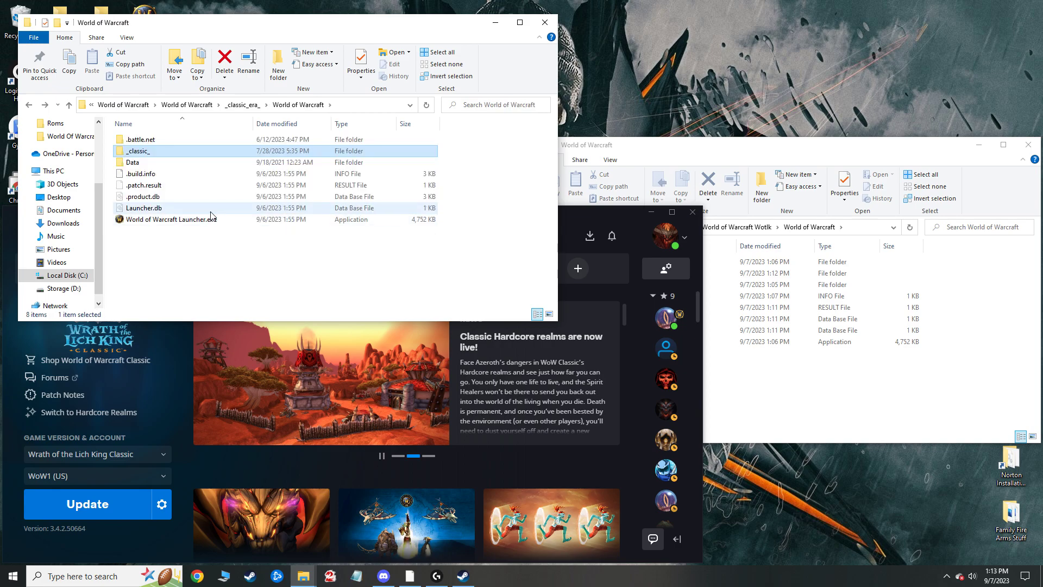
{"action": "double_click", "coordinate": [170, 158]}
{"action": "scroll", "coordinate": [163, 261], "scroll_direction": "down", "scroll_amount": 1}
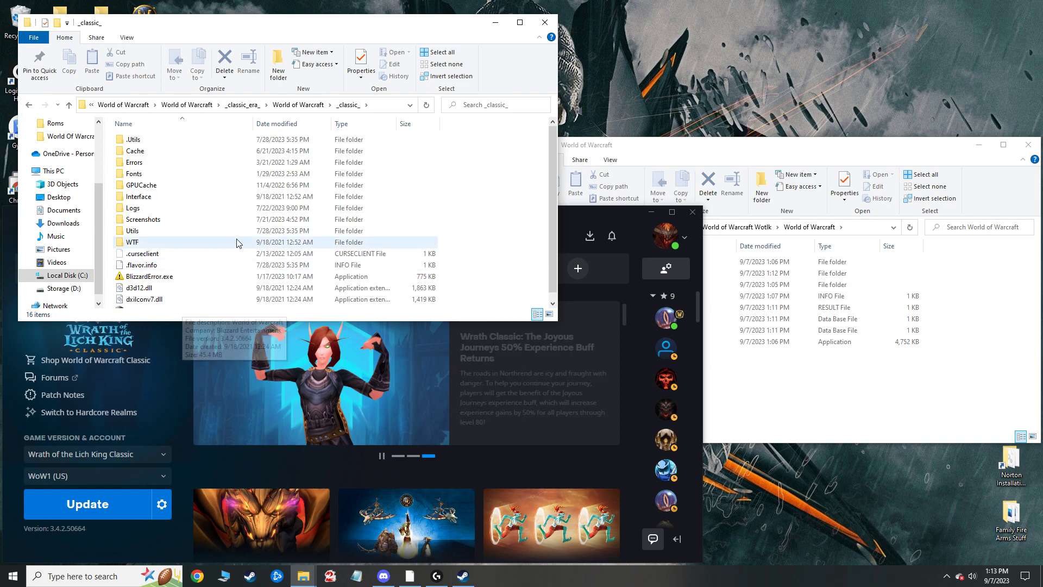
{"action": "key", "text": "alt+Up"}
Delete the new _classic_ folder from World of Warcraft Wotlk > World of Warcraft
{"action": "left_click", "coordinate": [775, 366]}
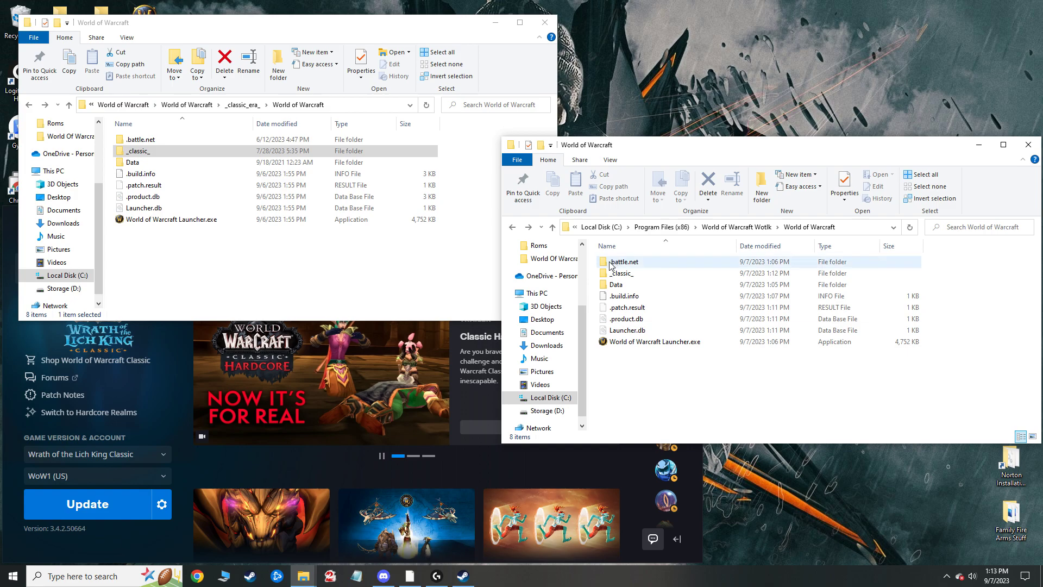
{"action": "right_click", "coordinate": [638, 281]}
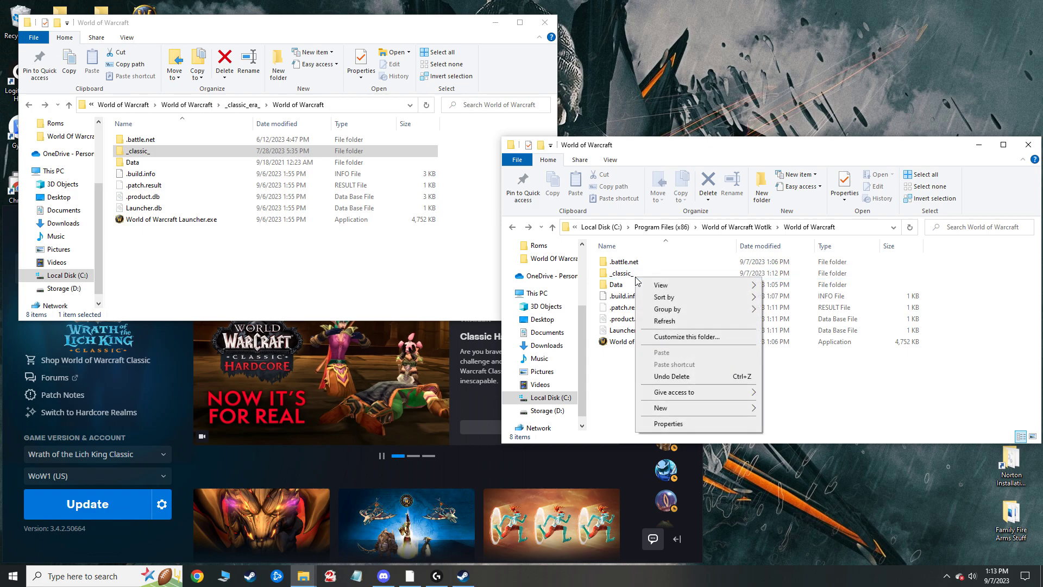
{"action": "left_click", "coordinate": [632, 276]}
{"action": "double_click", "coordinate": [631, 276]}
{"action": "key", "text": "BackSpace"}
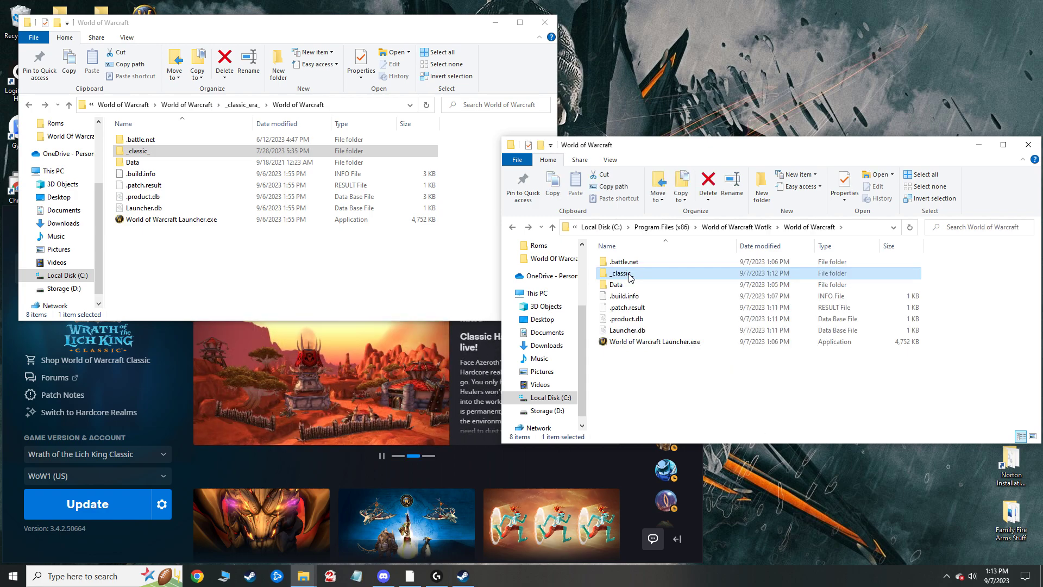
{"action": "right_click", "coordinate": [631, 273]}
{"action": "left_click", "coordinate": [697, 452]}
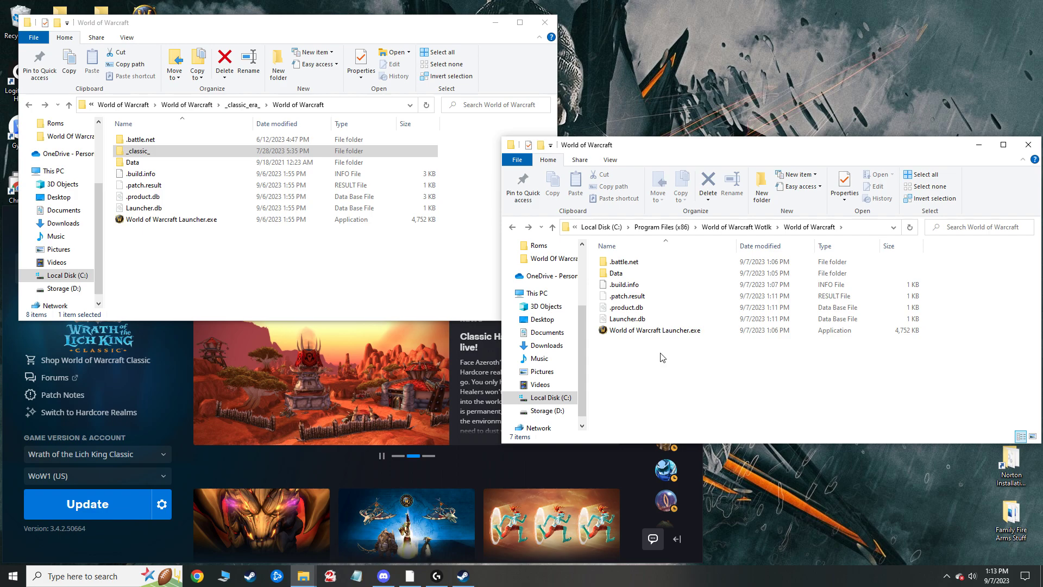
Move the old _classic_ folder from _classic_era_ > World of Warcraft into World of Warcraft Wotlk > World of Warcraft
{"action": "left_click", "coordinate": [235, 157]}
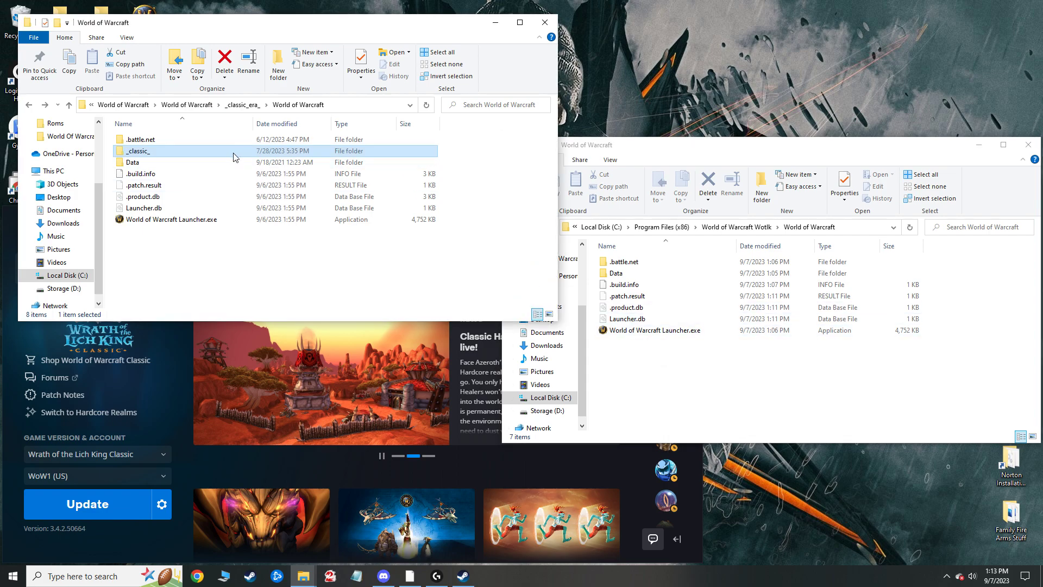
{"action": "right_click", "coordinate": [235, 157]}
{"action": "left_click", "coordinate": [274, 294]}
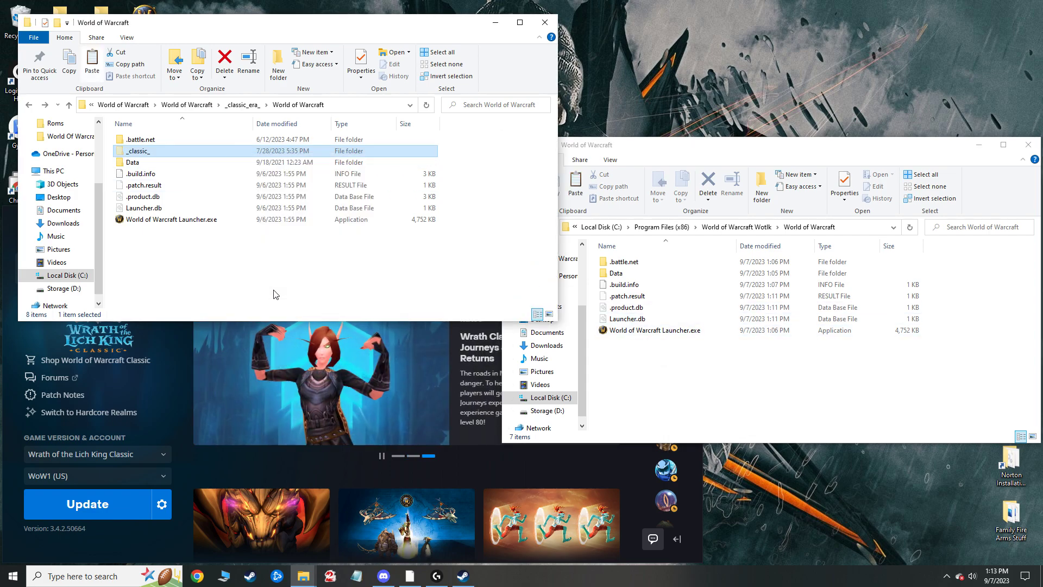
{"action": "right_click", "coordinate": [642, 378]}
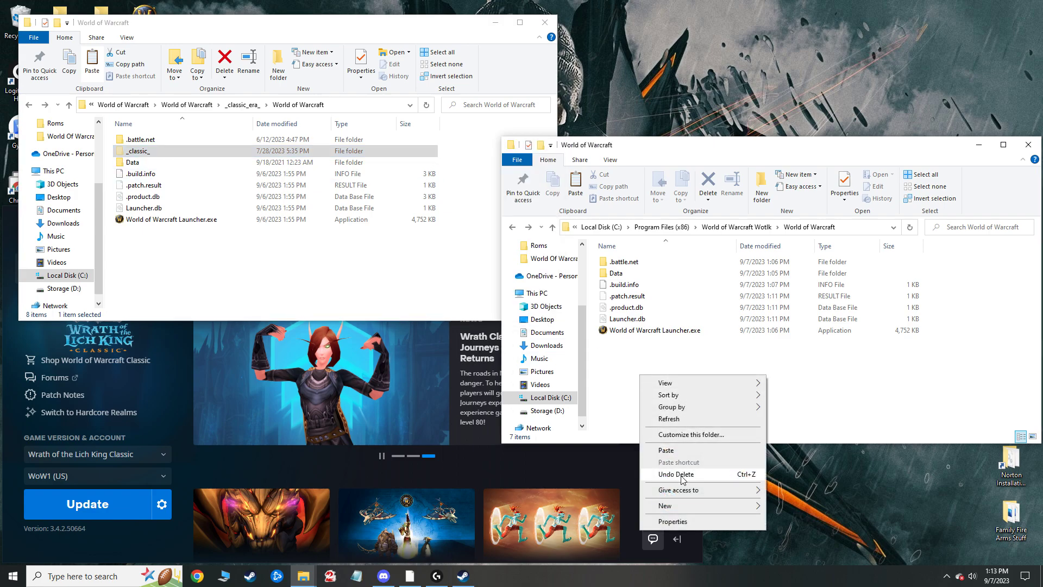
{"action": "left_click", "coordinate": [682, 452]}
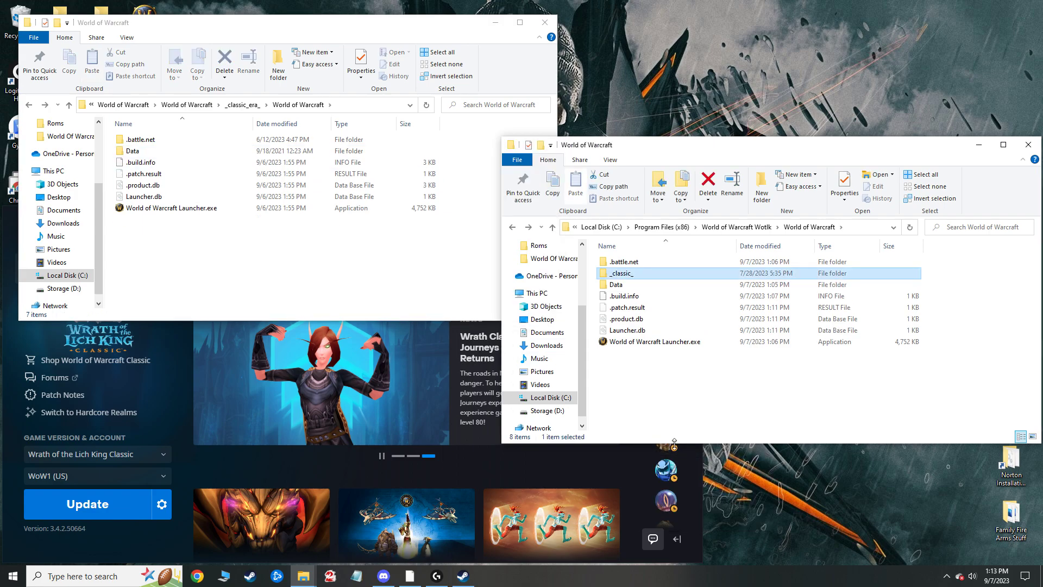
Check the addon folders under Interface > AddOns in the moved _classic_ folder and return to _classic_
{"action": "double_click", "coordinate": [622, 274]}
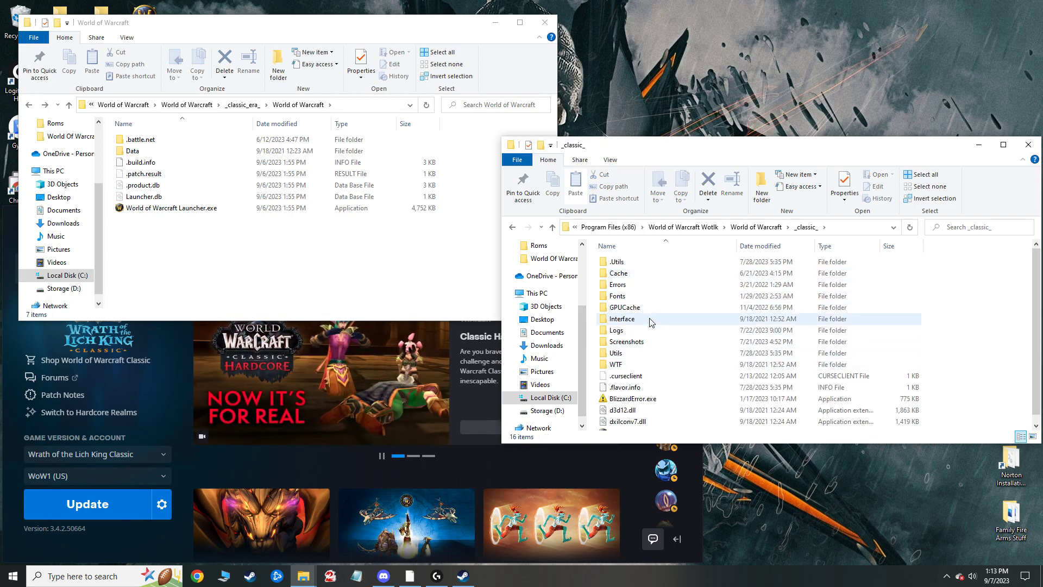
{"action": "double_click", "coordinate": [649, 320]}
{"action": "double_click", "coordinate": [644, 264]}
{"action": "scroll", "coordinate": [671, 354], "scroll_direction": "down", "scroll_amount": 12}
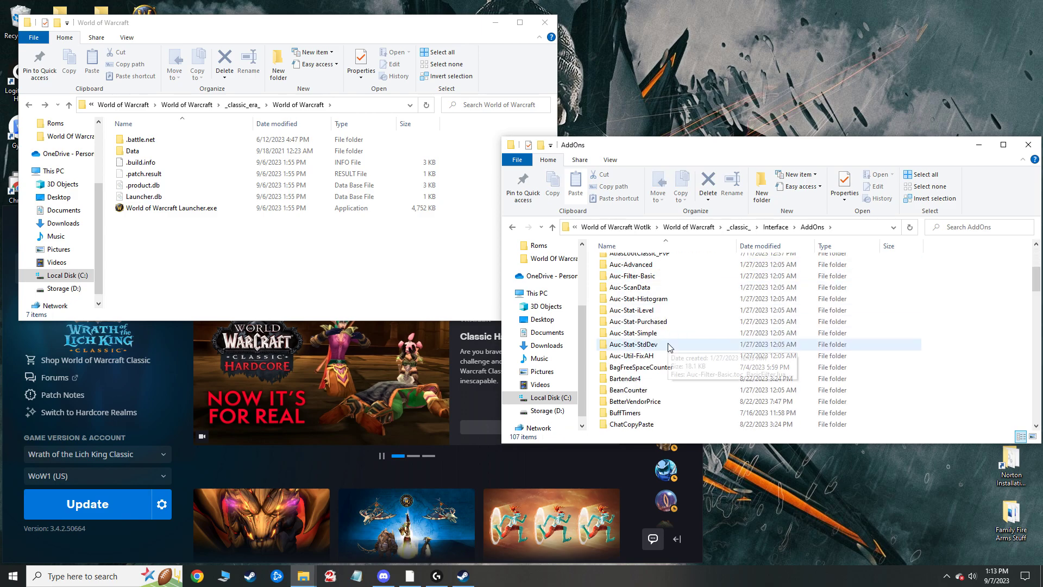
{"action": "scroll", "coordinate": [671, 353], "scroll_direction": "down", "scroll_amount": 12}
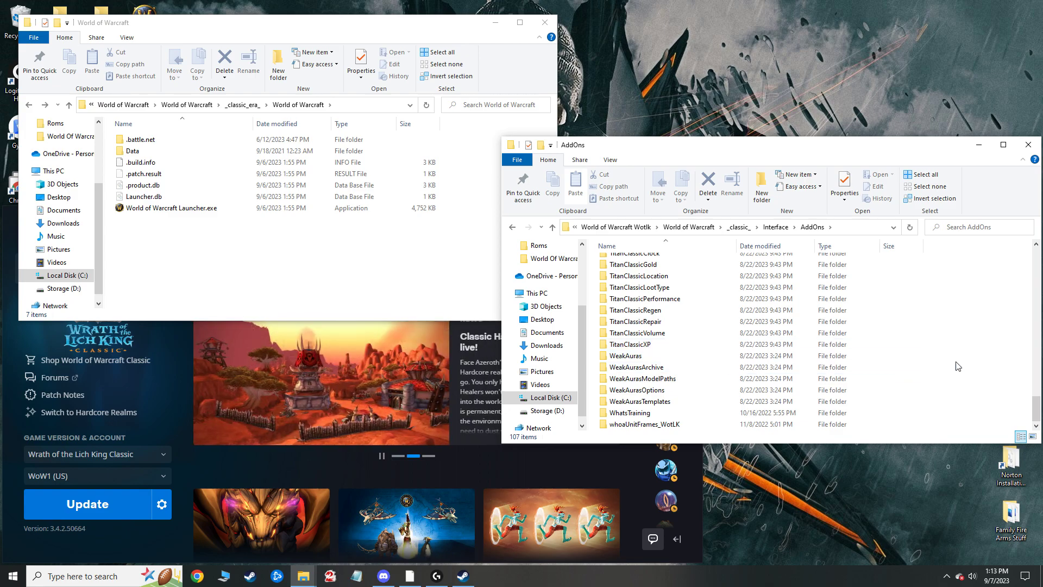
{"action": "key", "text": "alt+Up"}
{"action": "key", "text": "alt+Up"}
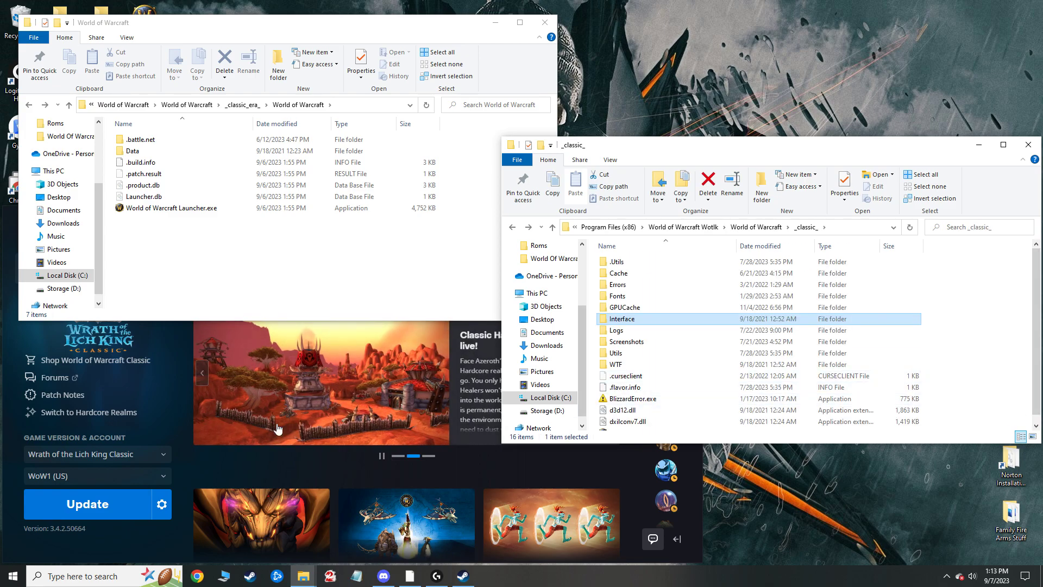
Switch to Battle.net, update Wrath of the Lich King Classic and launch the game
{"action": "left_click", "coordinate": [104, 533]}
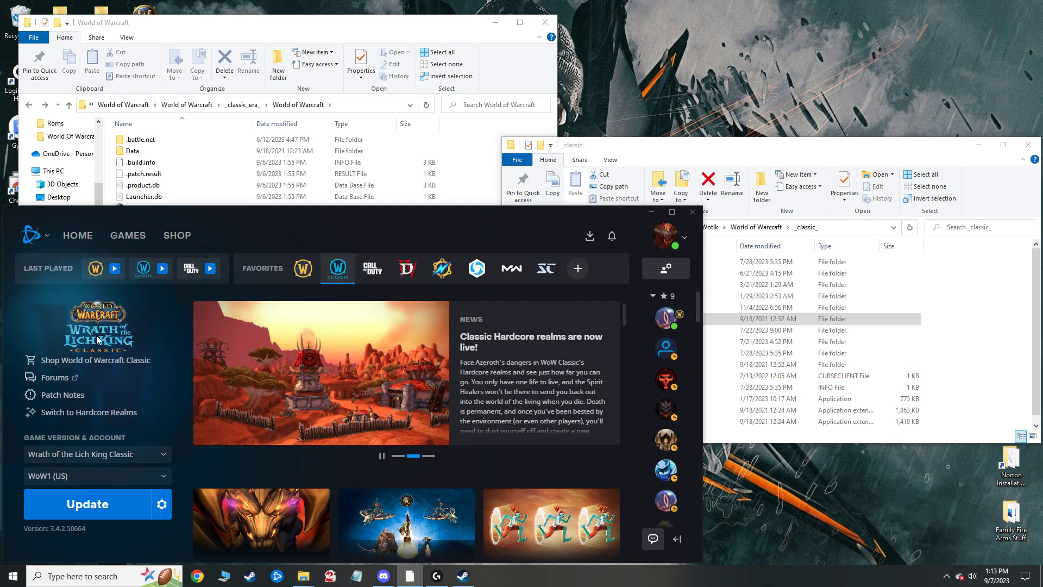
{"action": "left_click", "coordinate": [99, 505]}
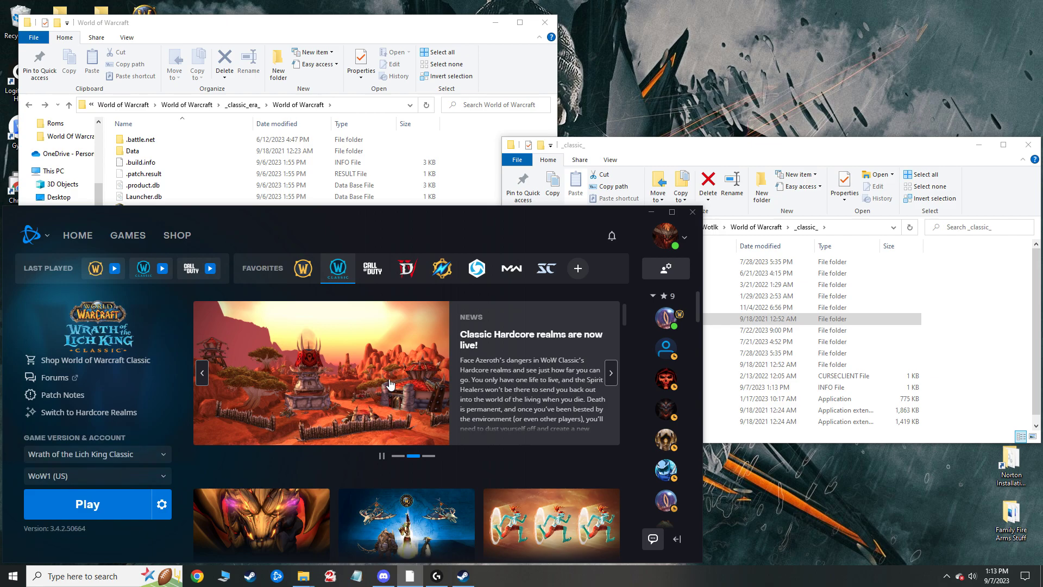
{"action": "left_click", "coordinate": [130, 504]}
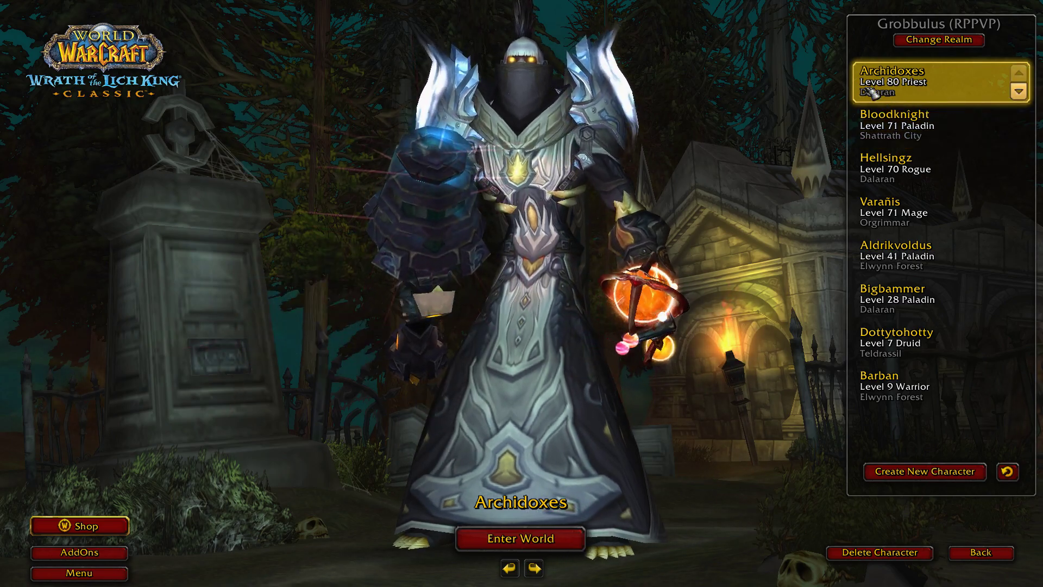
Enter the world with the level 80 Priest and close the addon error report
{"action": "double_click", "coordinate": [896, 85]}
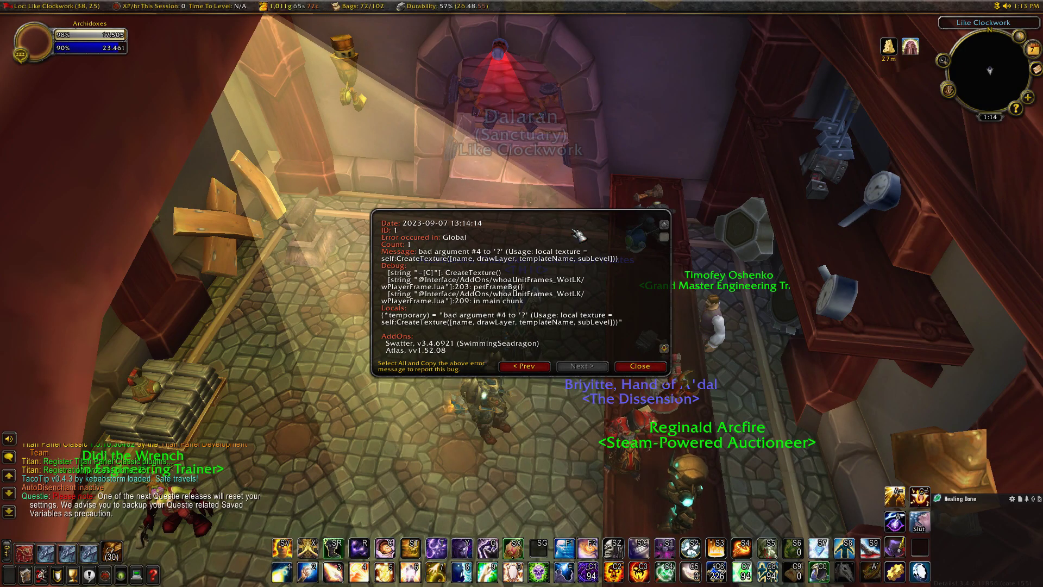
{"action": "left_click", "coordinate": [647, 367]}
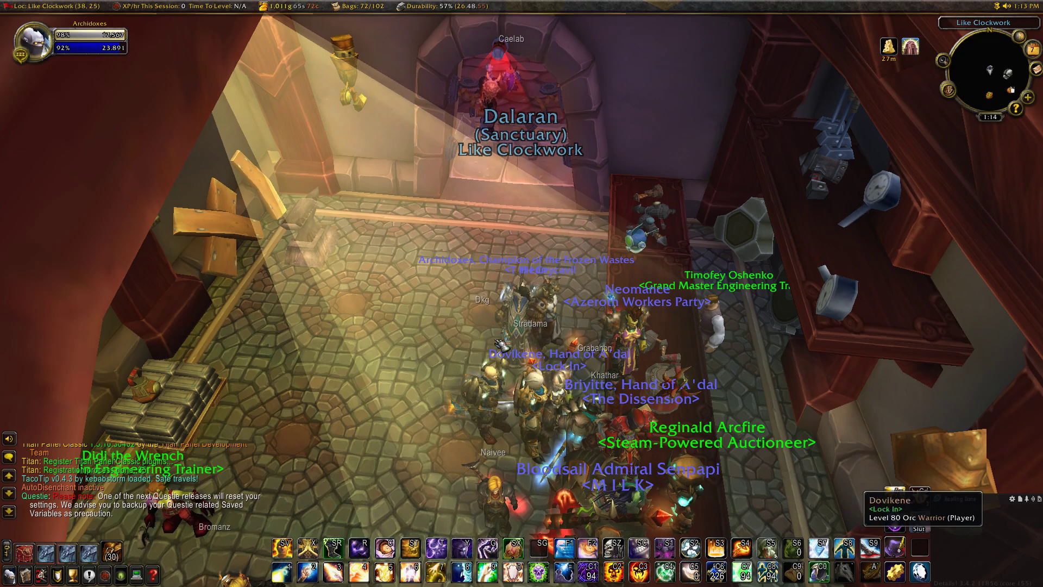
{"action": "left_click_drag", "start_coordinate": [453, 368], "coordinate": [456, 358]}
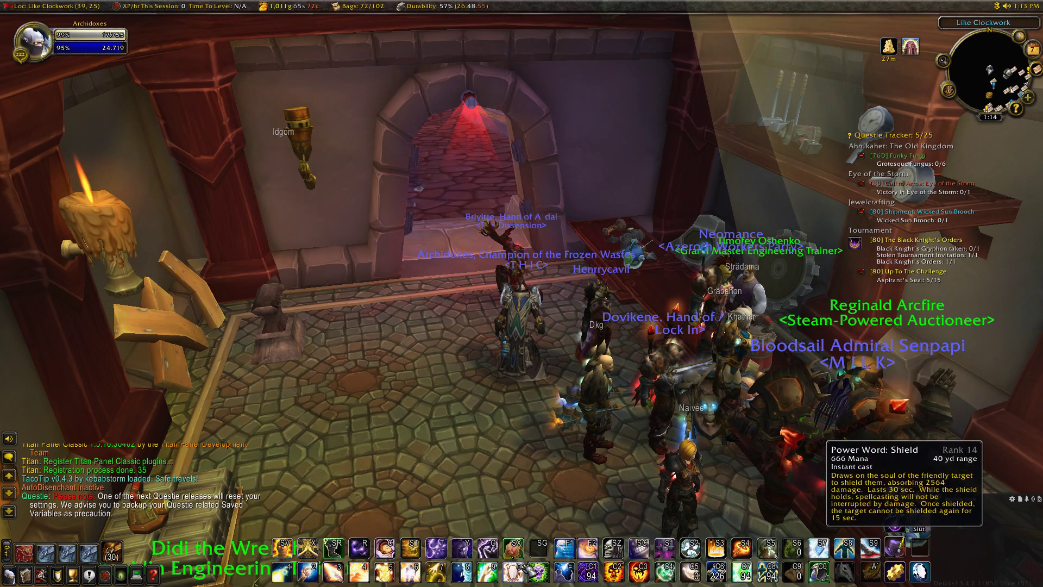
Look through the in-game AddOn List to check that the existing addons are loaded, and close it
{"action": "key", "text": "Escape"}
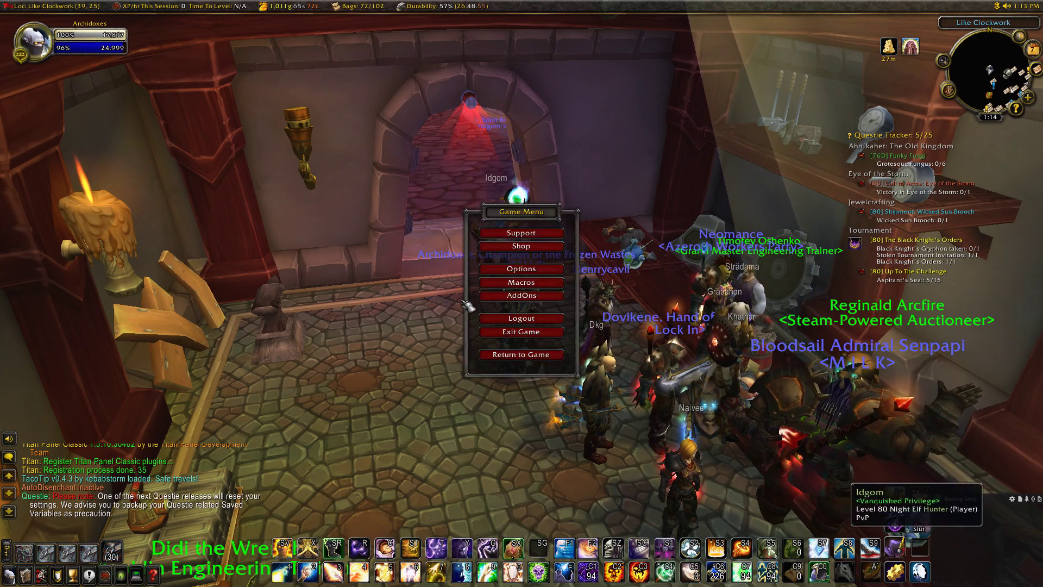
{"action": "left_click", "coordinate": [540, 298]}
{"action": "scroll", "coordinate": [522, 284], "scroll_direction": "down", "scroll_amount": 5}
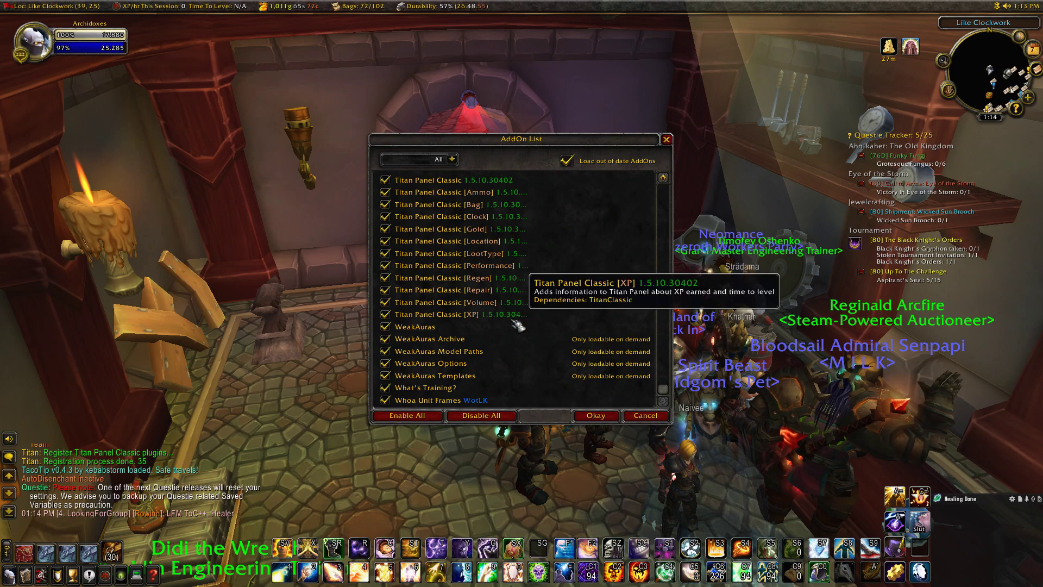
{"action": "scroll", "coordinate": [478, 310], "scroll_direction": "up", "scroll_amount": 5}
{"action": "scroll", "coordinate": [490, 363], "scroll_direction": "down", "scroll_amount": 3}
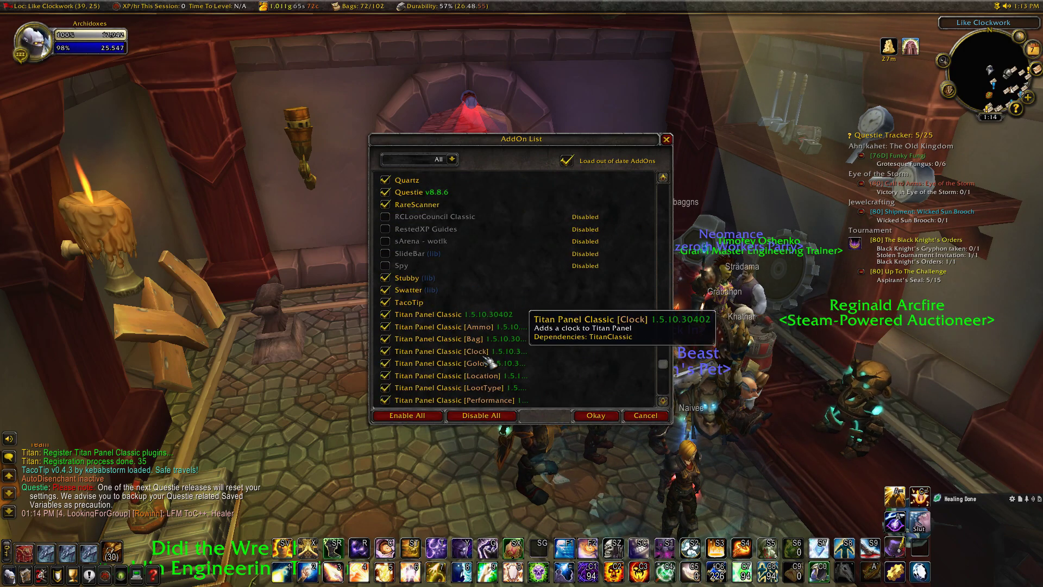
{"action": "scroll", "coordinate": [490, 362], "scroll_direction": "up", "scroll_amount": 5}
{"action": "scroll", "coordinate": [492, 359], "scroll_direction": "down", "scroll_amount": 3}
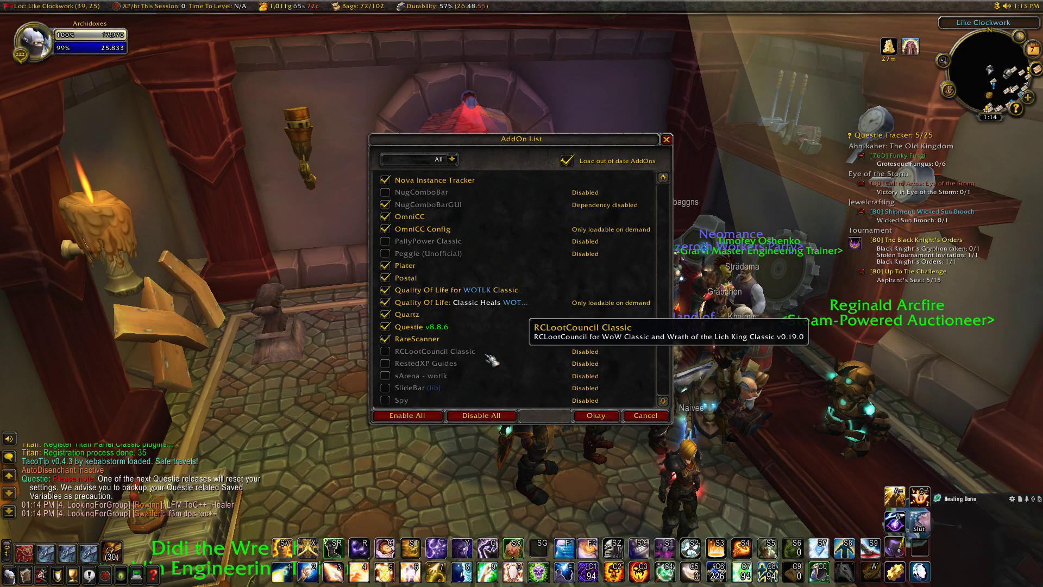
{"action": "key", "text": "Escape"}
Cast Flash Heal with the Priest to try out the game
{"action": "scroll", "coordinate": [474, 353], "scroll_direction": "up", "scroll_amount": 2}
{"action": "scroll", "coordinate": [474, 353], "scroll_direction": "down", "scroll_amount": 2}
{"action": "scroll", "coordinate": [475, 353], "scroll_direction": "up", "scroll_amount": 1}
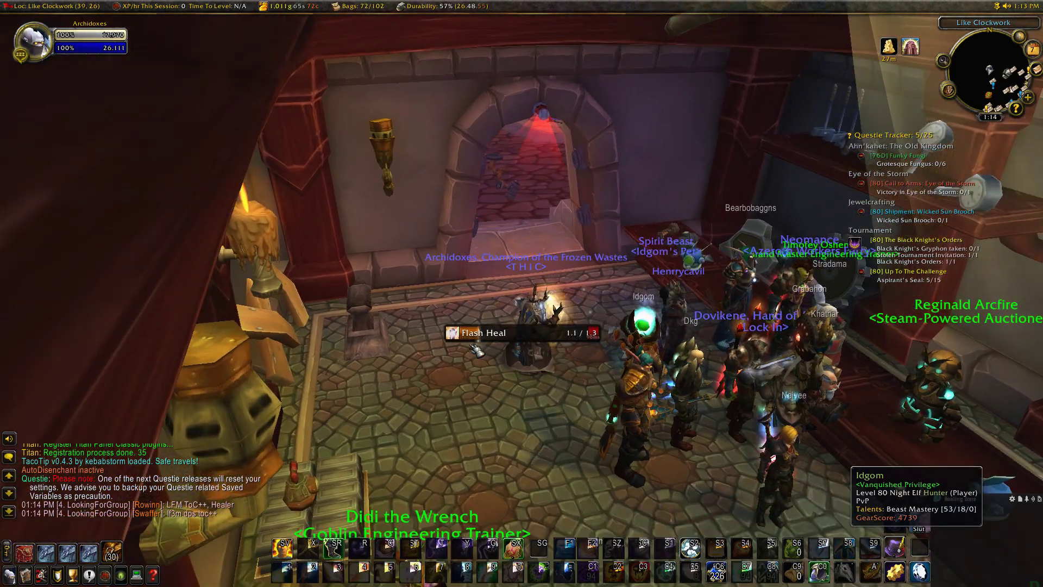
{"action": "scroll", "coordinate": [477, 352], "scroll_direction": "down", "scroll_amount": 2}
{"action": "scroll", "coordinate": [480, 352], "scroll_direction": "up", "scroll_amount": 2}
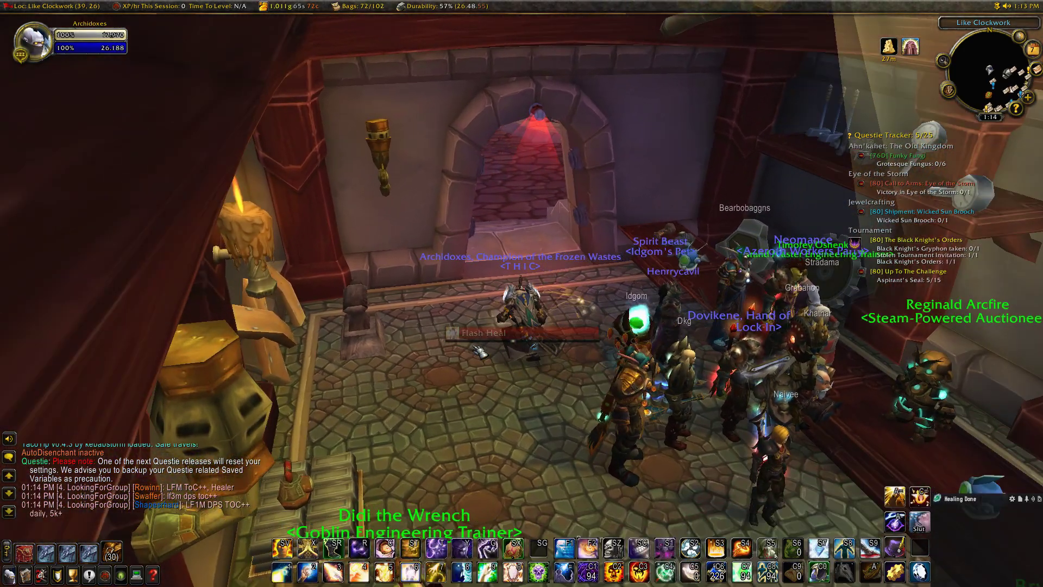
{"action": "scroll", "coordinate": [481, 352], "scroll_direction": "down", "scroll_amount": 2}
{"action": "key", "text": "2"}
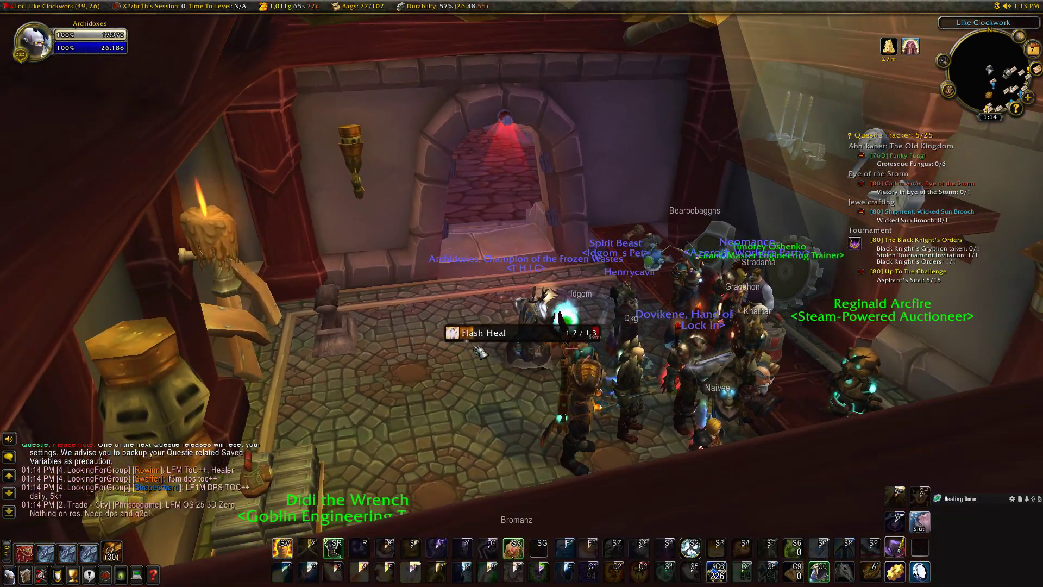
{"action": "scroll", "coordinate": [480, 352], "scroll_direction": "up", "scroll_amount": 2}
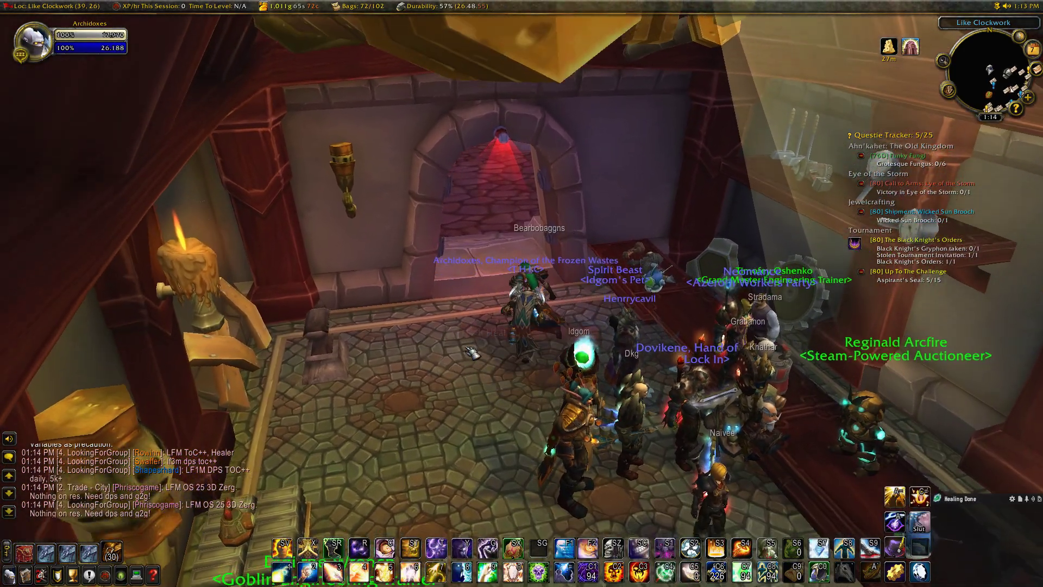
Open the WeakAuras options with the /wa command to check that the existing auras are still there, and close them
{"action": "scroll", "coordinate": [480, 352], "scroll_direction": "up", "scroll_amount": 4}
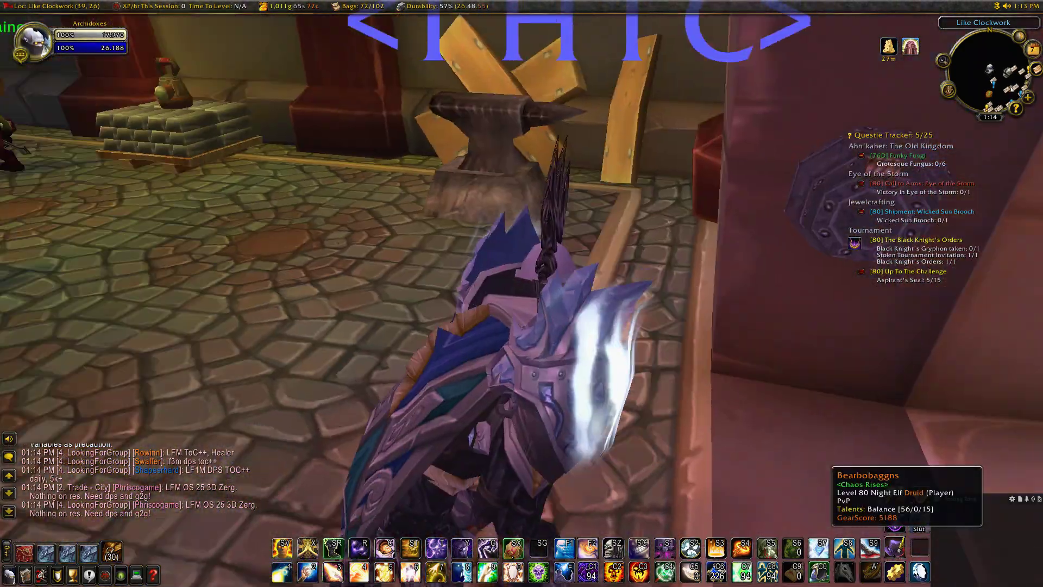
{"action": "scroll", "coordinate": [480, 352], "scroll_direction": "down", "scroll_amount": 6}
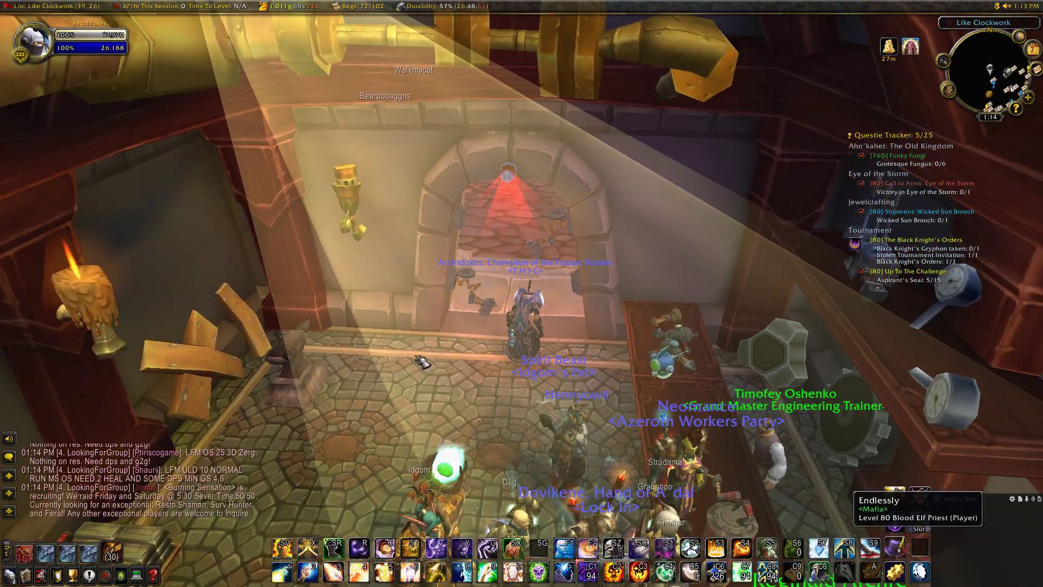
{"action": "scroll", "coordinate": [533, 335], "scroll_direction": "up", "scroll_amount": 2}
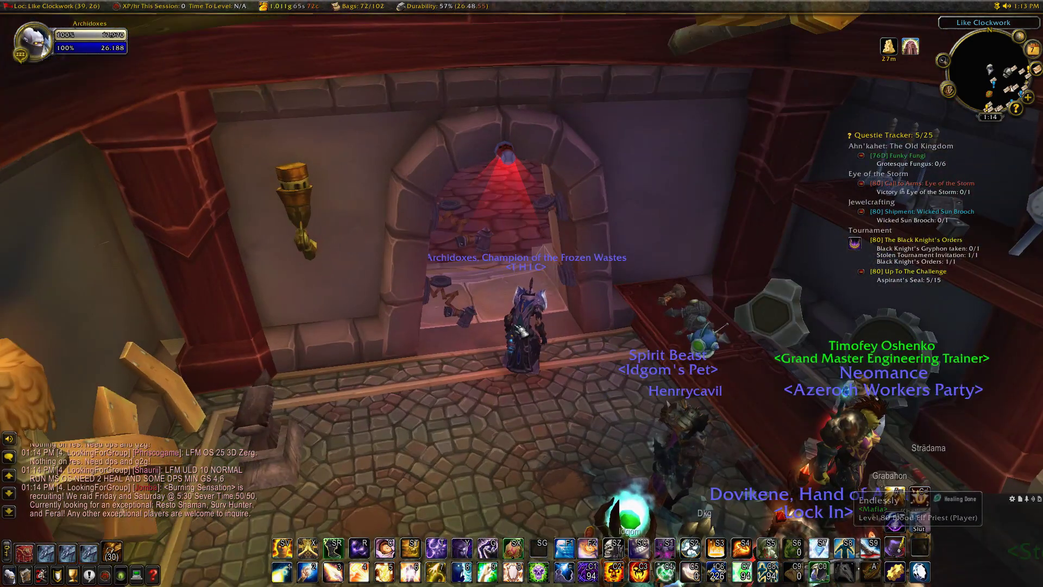
{"action": "type", "text": "/wa"}
{"action": "key", "text": "Return"}
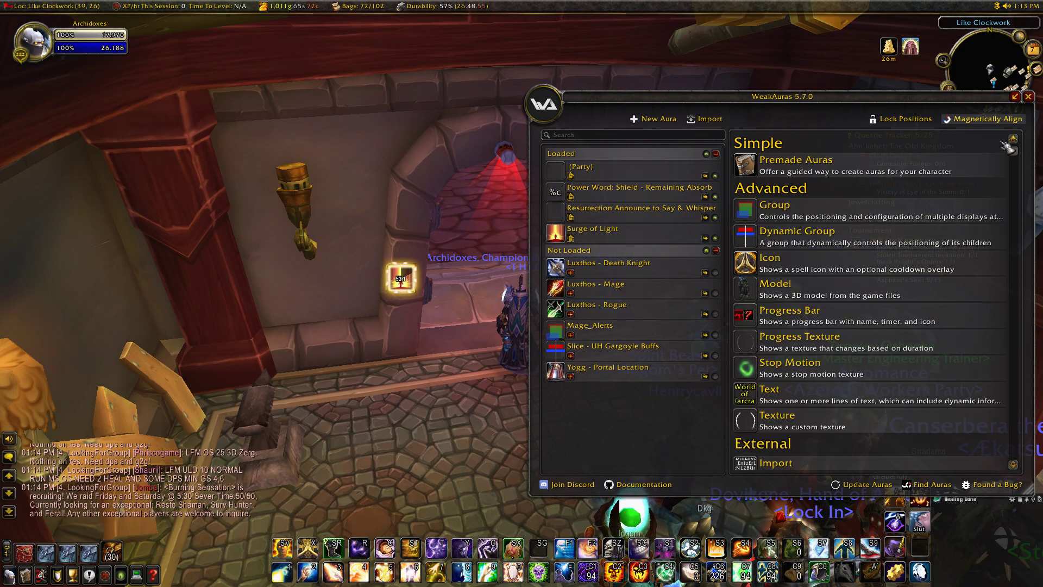
{"action": "key", "text": "Escape"}
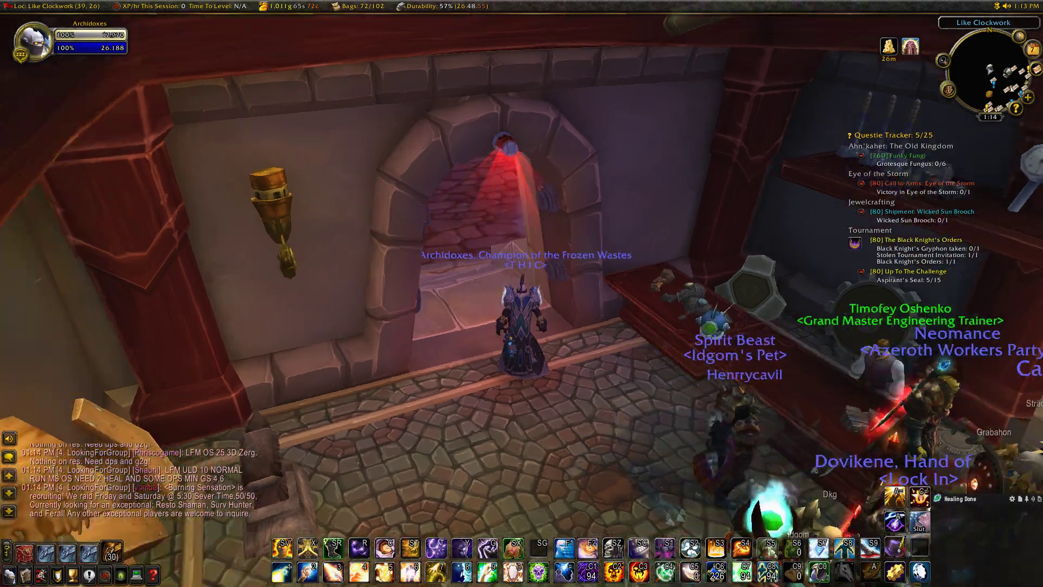
Walk the Priest out of the engineering shop onto the street of the Magus Commerce Exchange
{"action": "key", "text": "w"}
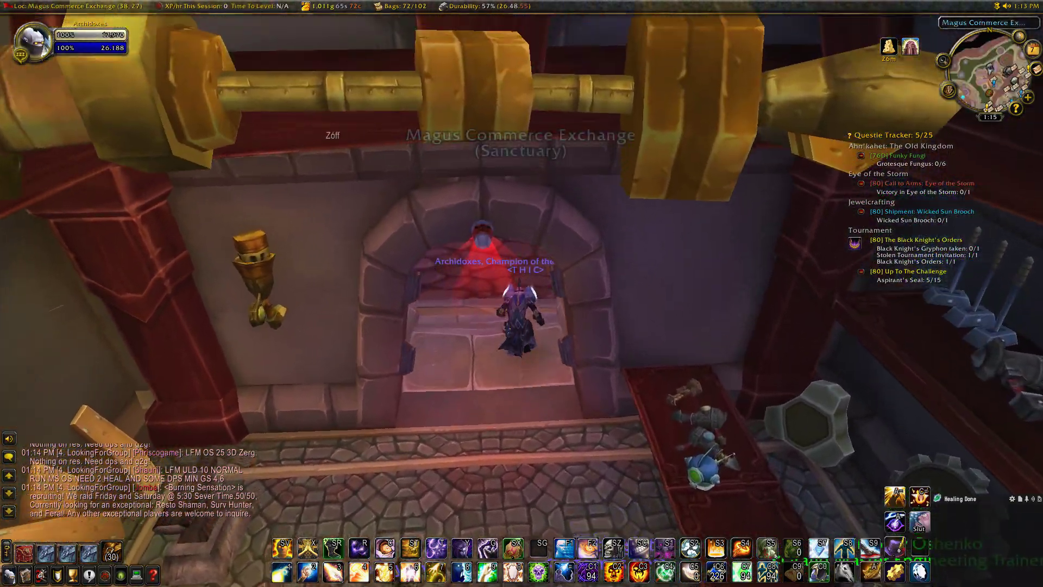
{"action": "key", "text": "w"}
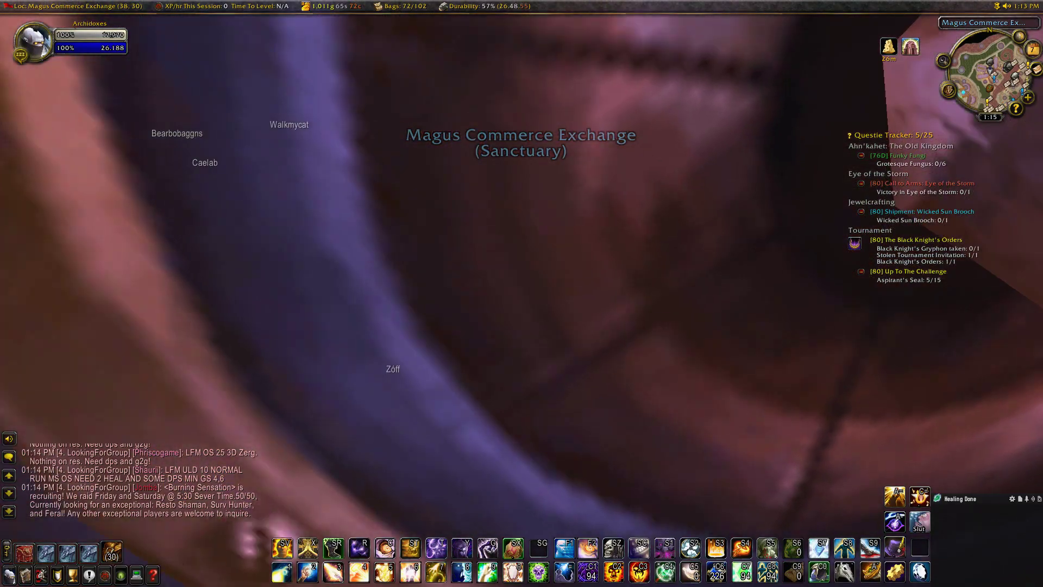
{"action": "left_click_drag", "start_coordinate": [508, 269], "coordinate": [508, 269]}
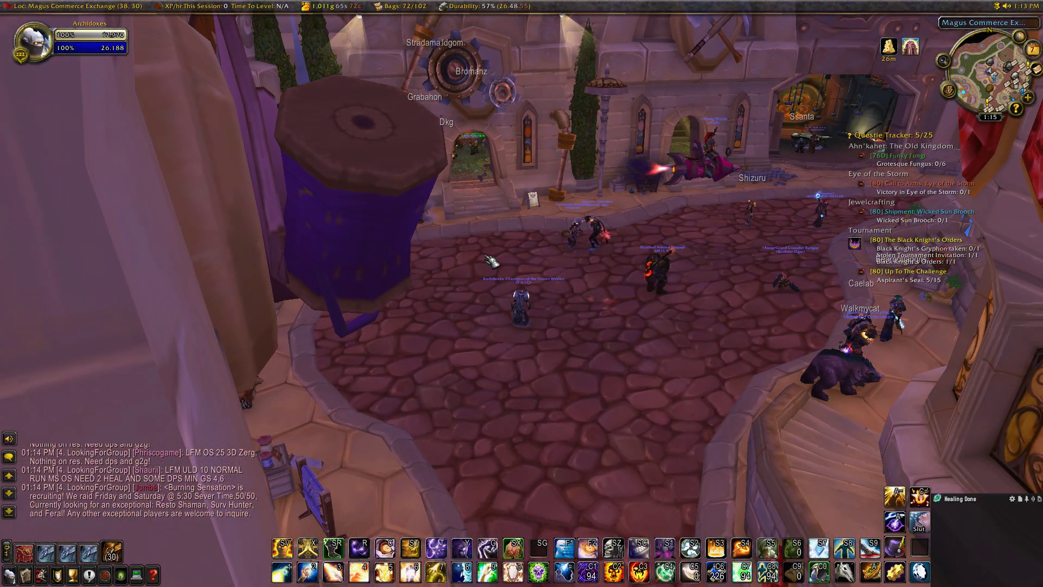
{"action": "key", "text": "Escape"}
{"action": "left_click", "coordinate": [521, 319]}
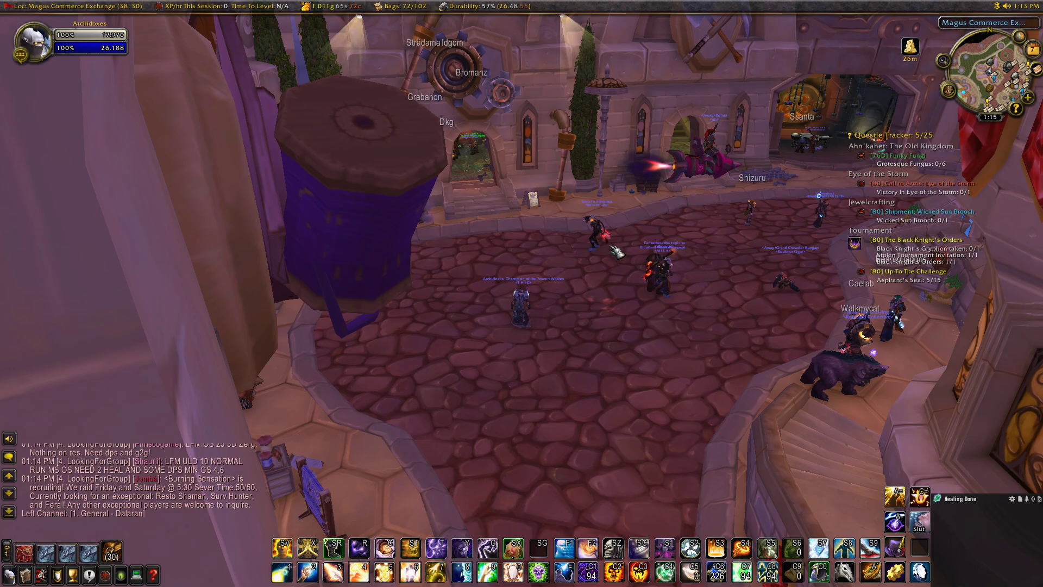